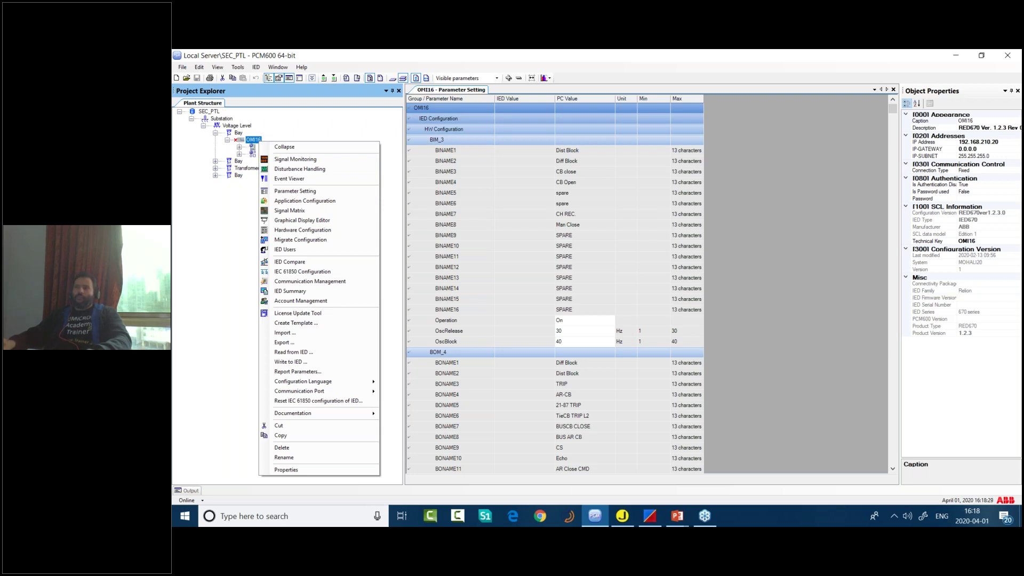
- Export the OMI16 relay parameters to the Webinar folder as an XRIO file named webinar
{"action": "left_click", "coordinate": [182, 67]}
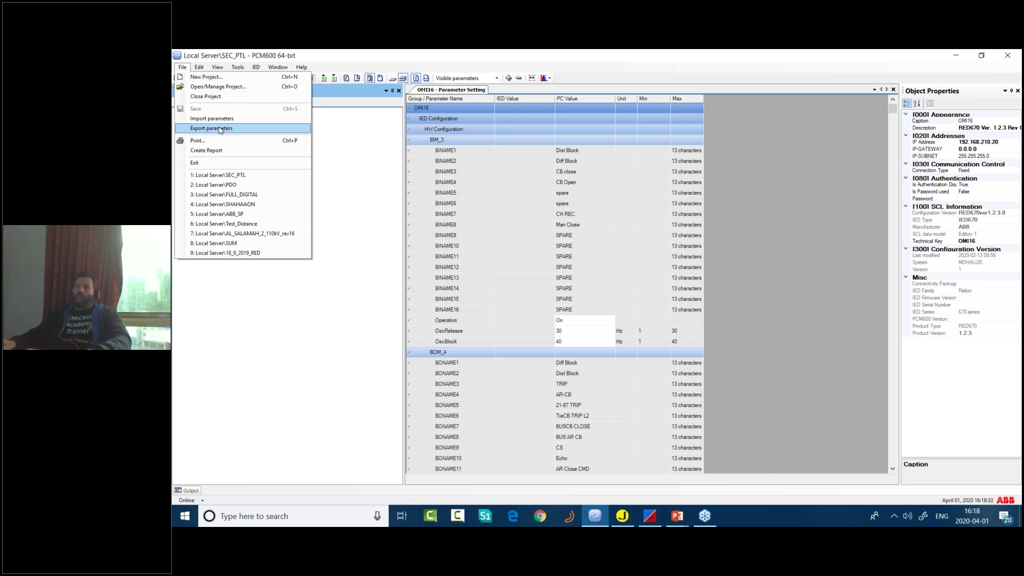
{"action": "left_click", "coordinate": [219, 130]}
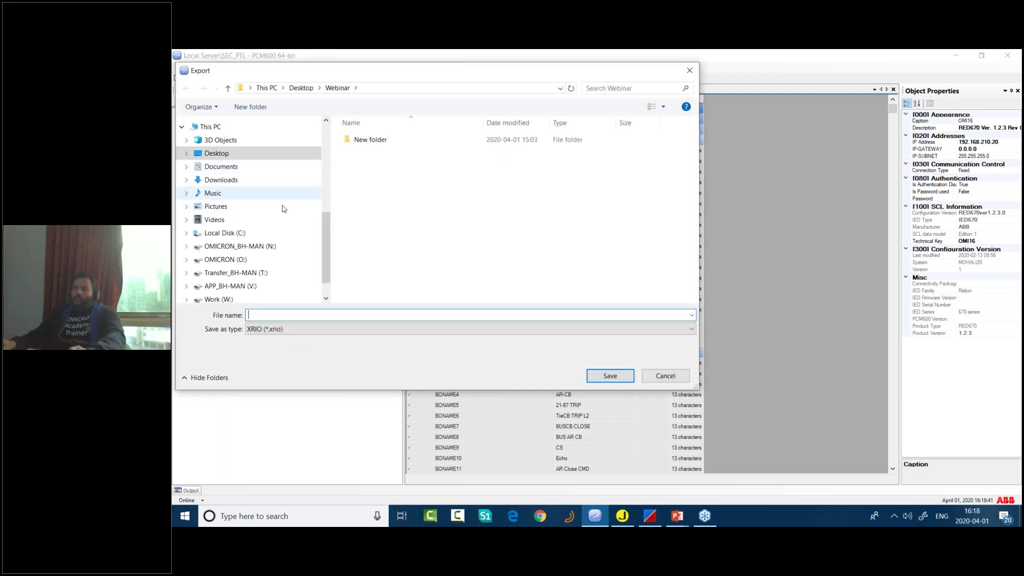
{"action": "type", "text": "we"}
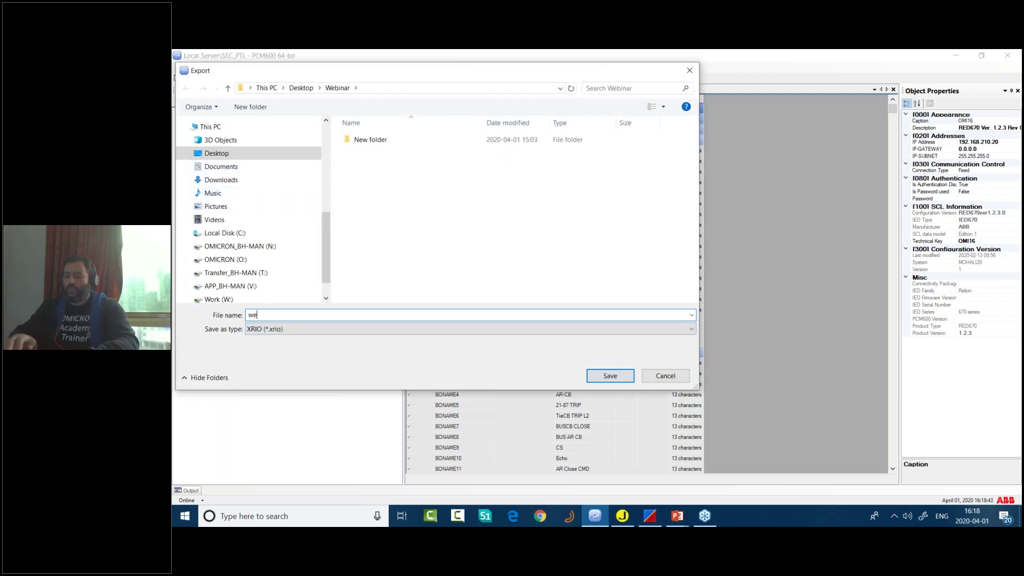
{"action": "type", "text": "binar"}
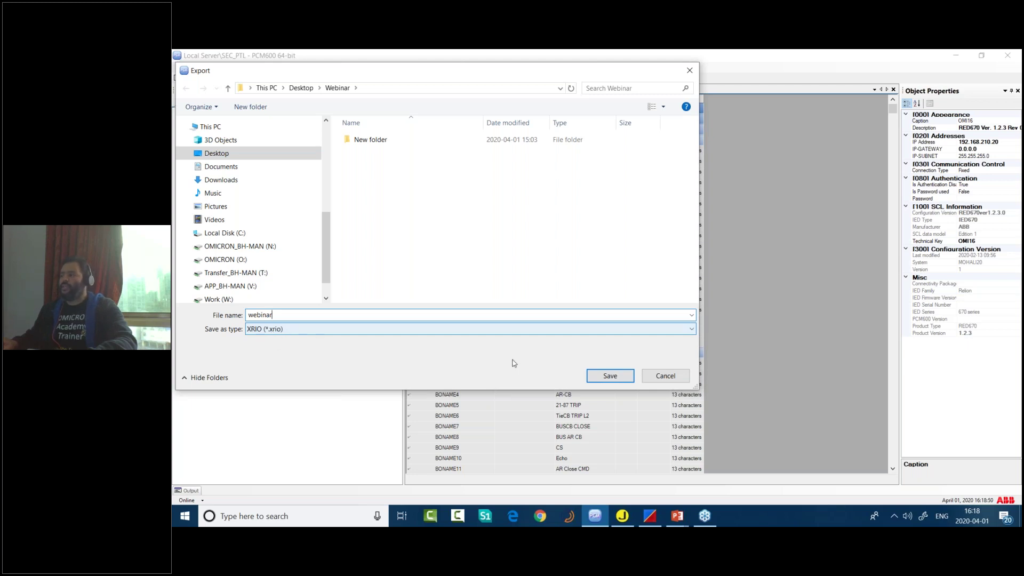
{"action": "left_click", "coordinate": [610, 376]}
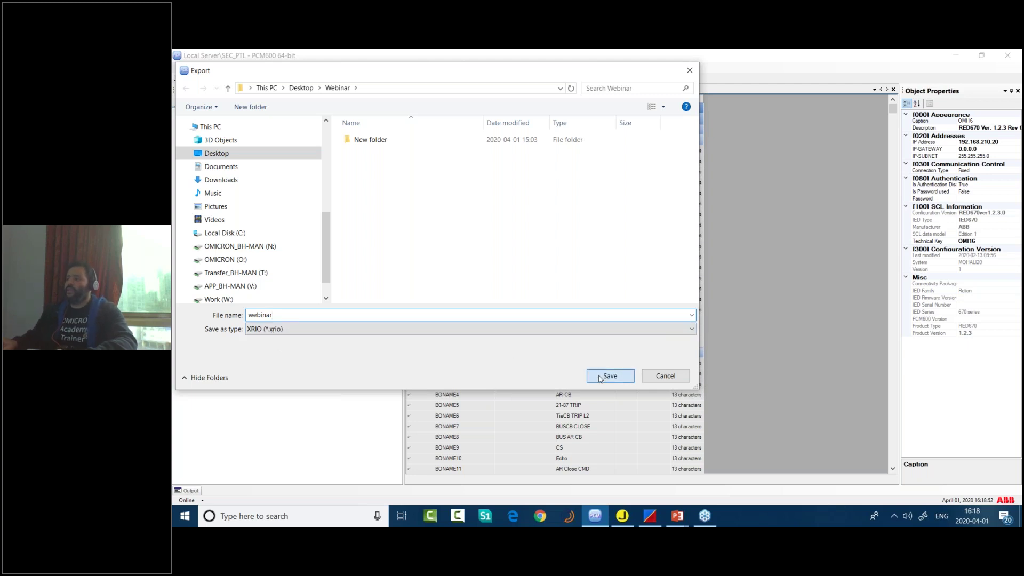
- Switch to OMICRON Test Universe and open the ABB RED670 V1.2 Line template from the Protection Testing Library
{"action": "left_click", "coordinate": [653, 522]}
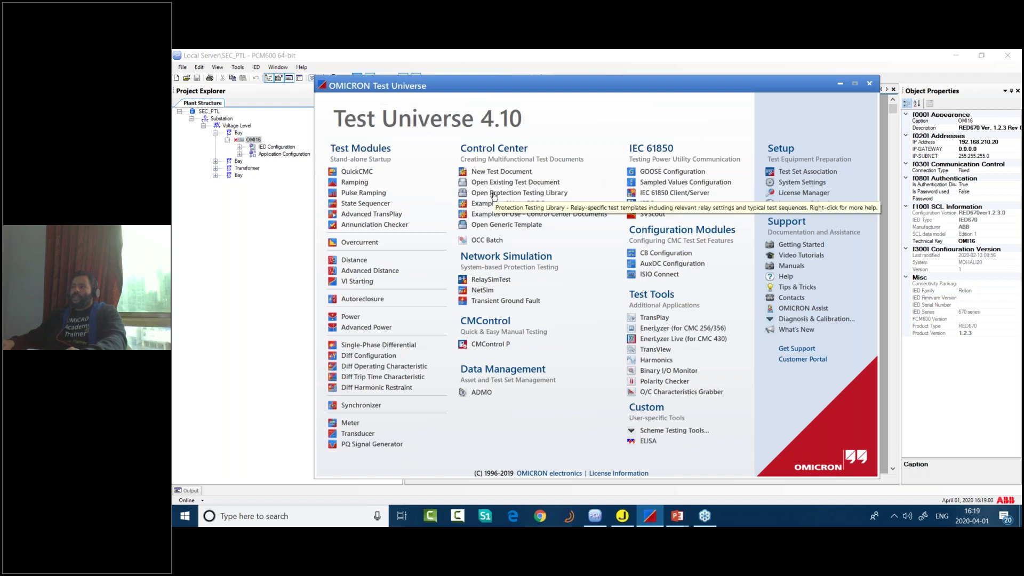
{"action": "left_click", "coordinate": [494, 193]}
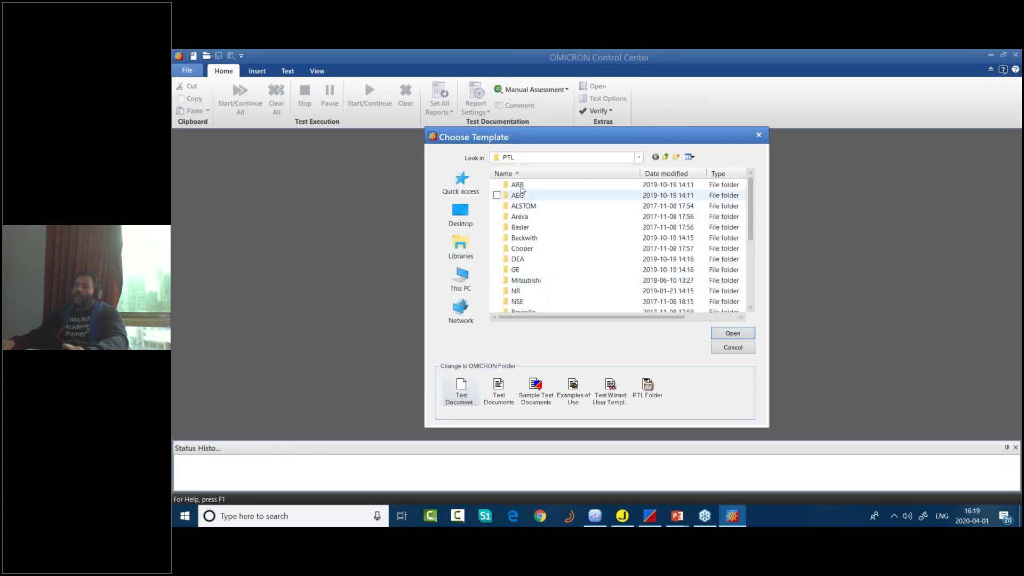
{"action": "double_click", "coordinate": [527, 185]}
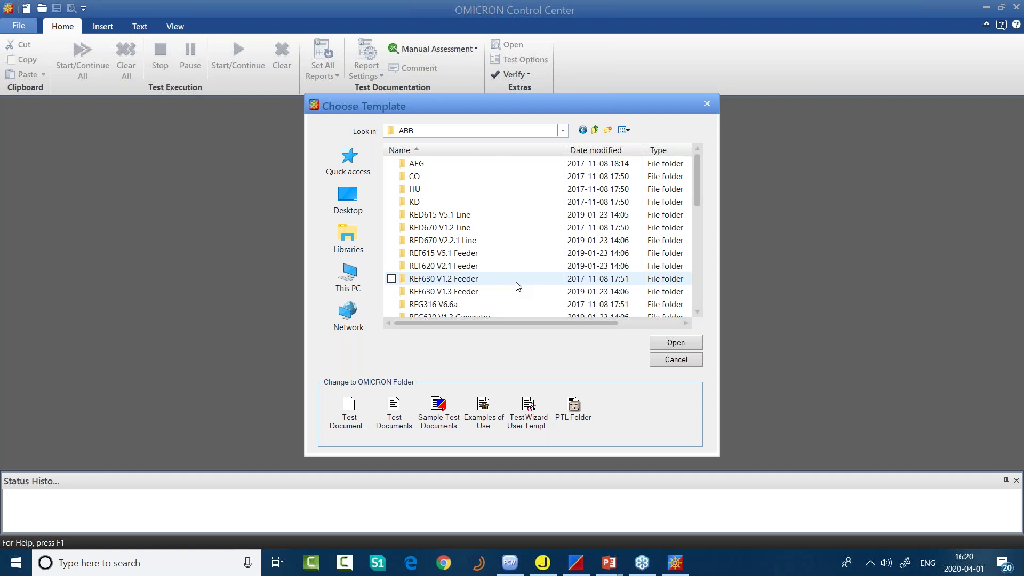
{"action": "double_click", "coordinate": [464, 230]}
{"action": "double_click", "coordinate": [472, 167]}
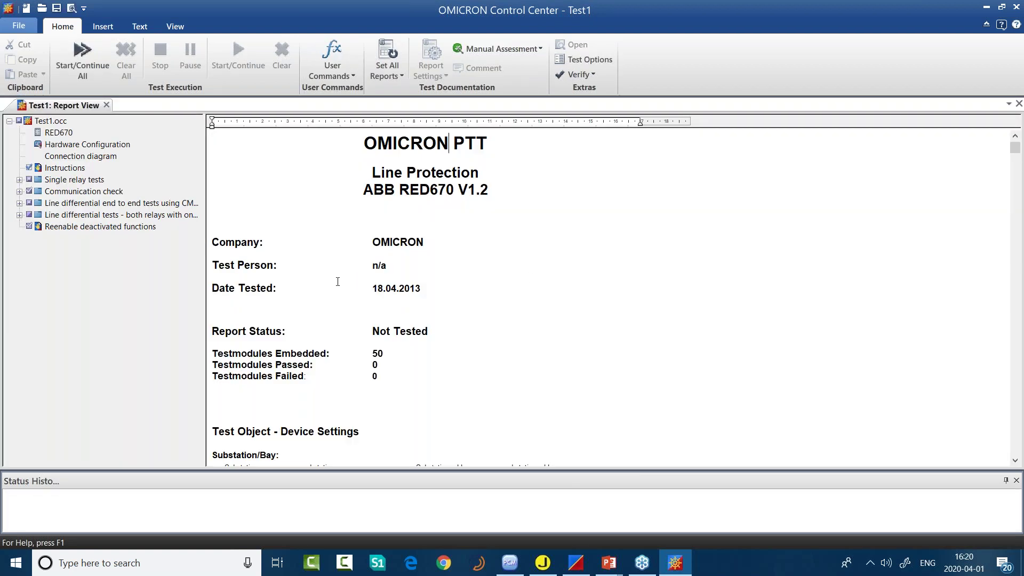
- Review the RED670 device settings, hardware configuration and connection diagram in the test report
{"action": "left_click", "coordinate": [76, 132]}
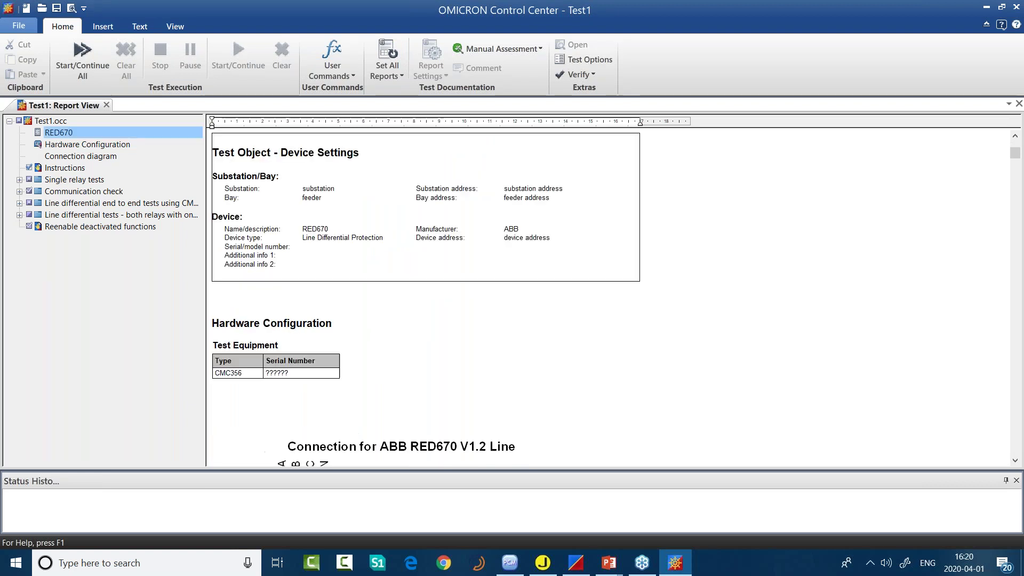
{"action": "left_click", "coordinate": [65, 146]}
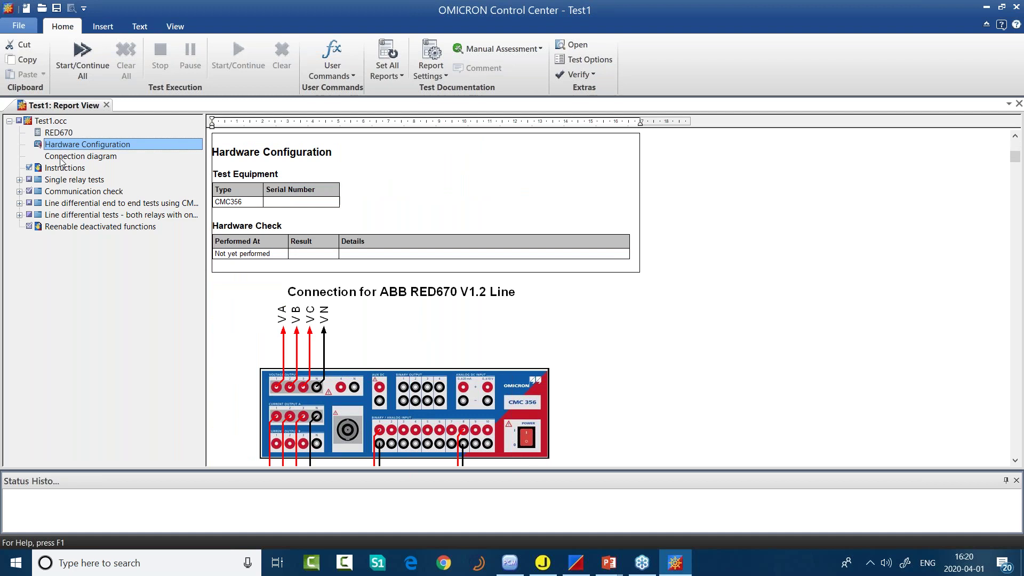
{"action": "left_click", "coordinate": [63, 157]}
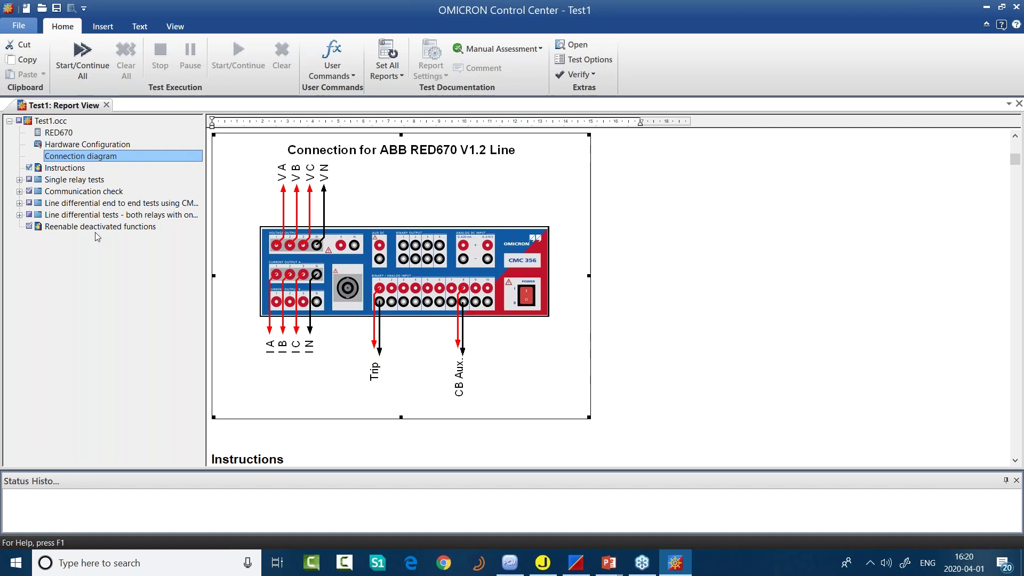
- Expand the single relay tests with their overcurrent, distance, line differential and CB subgroups, plus the communication check, to examine the included tests
{"action": "left_click", "coordinate": [19, 180]}
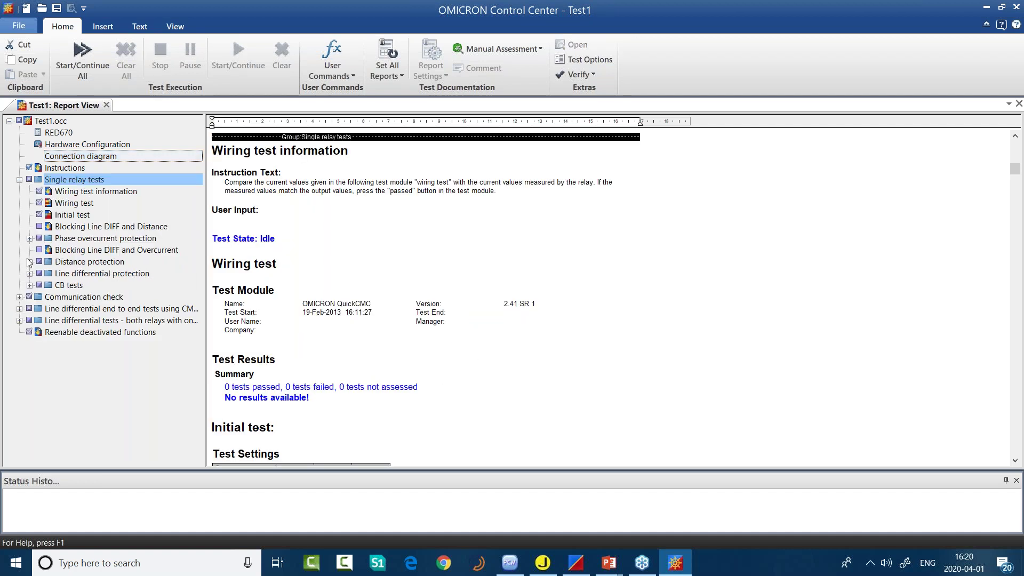
{"action": "left_click", "coordinate": [20, 297]}
{"action": "left_click", "coordinate": [30, 239]}
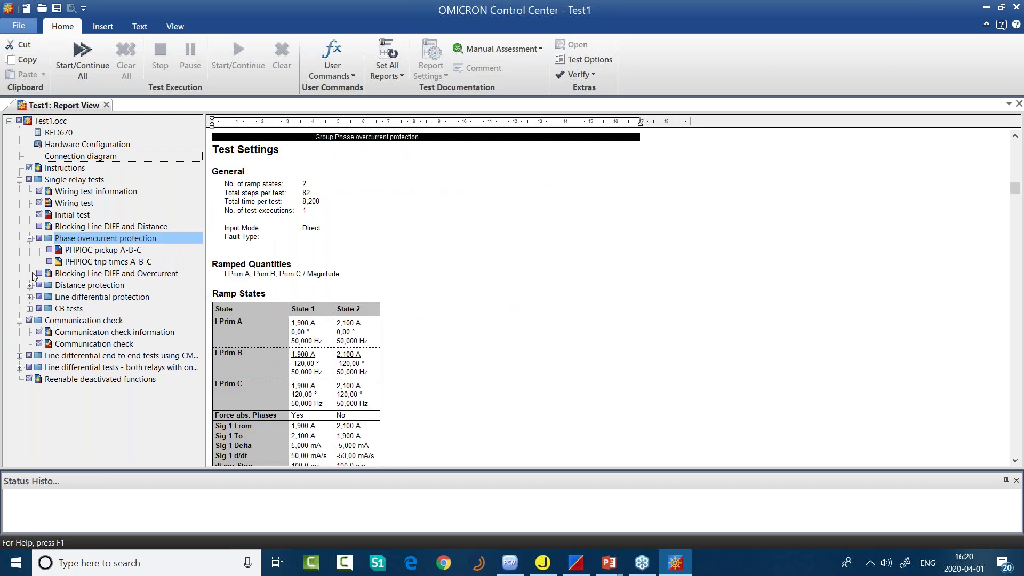
{"action": "left_click", "coordinate": [30, 286]}
{"action": "left_click", "coordinate": [30, 391]}
{"action": "left_click", "coordinate": [29, 425]}
- Expand both line differential test groups, including the Relay 1 and Relay 2 tests, and view the wiring test information for both relays
{"action": "left_click", "coordinate": [20, 426]}
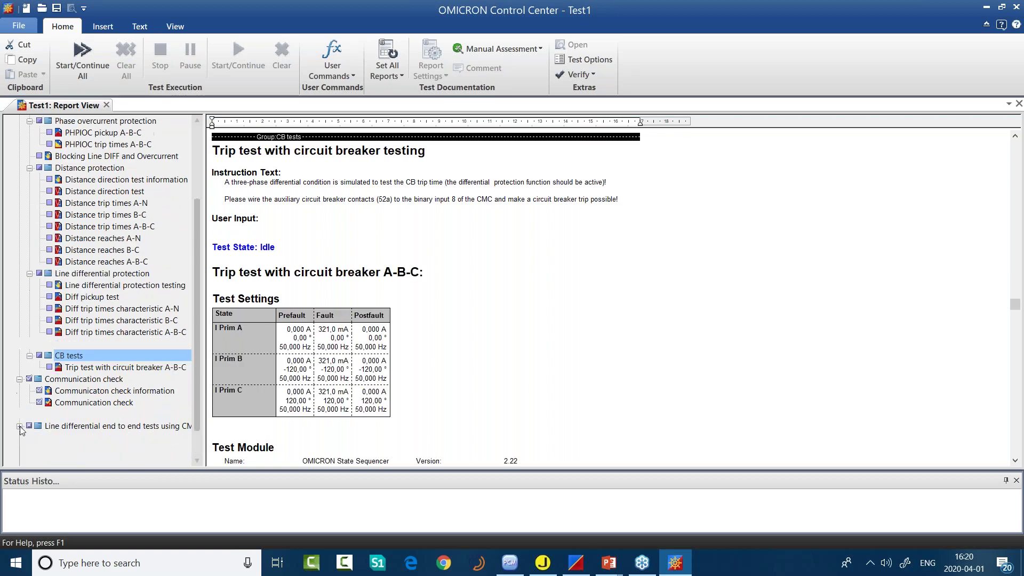
{"action": "left_click", "coordinate": [29, 414]}
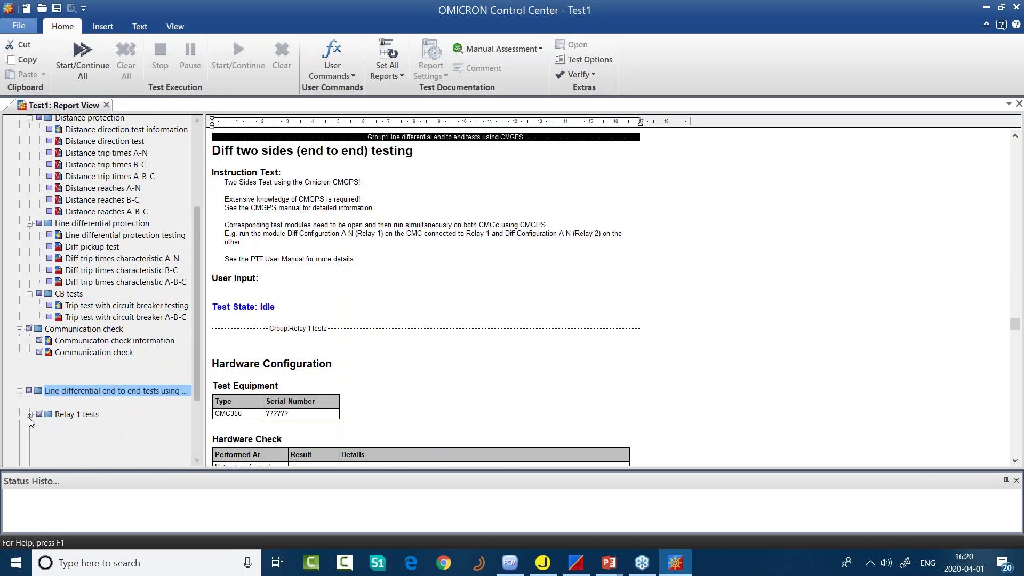
{"action": "left_click", "coordinate": [30, 414]}
{"action": "left_click", "coordinate": [30, 424]}
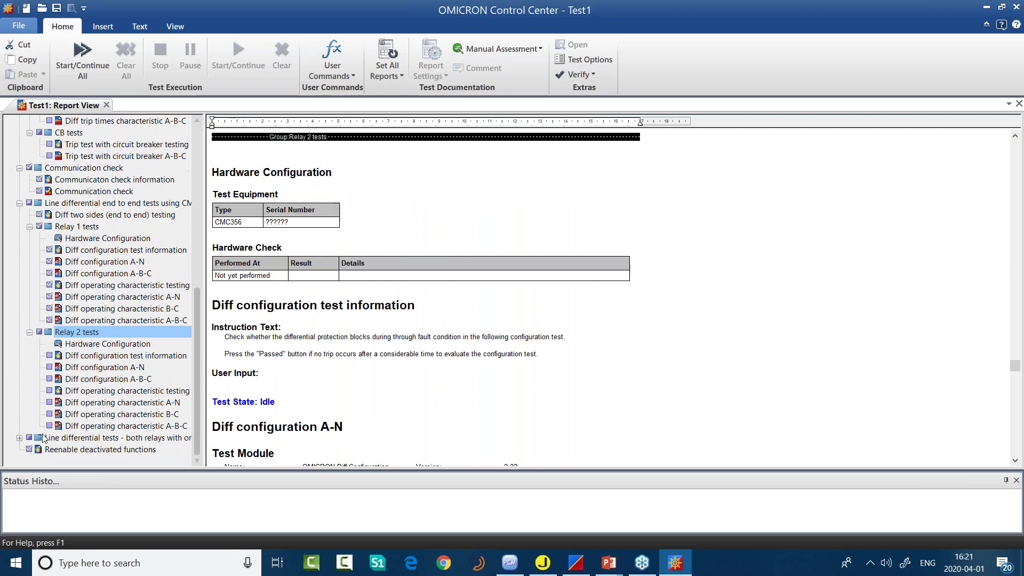
{"action": "left_click", "coordinate": [20, 438]}
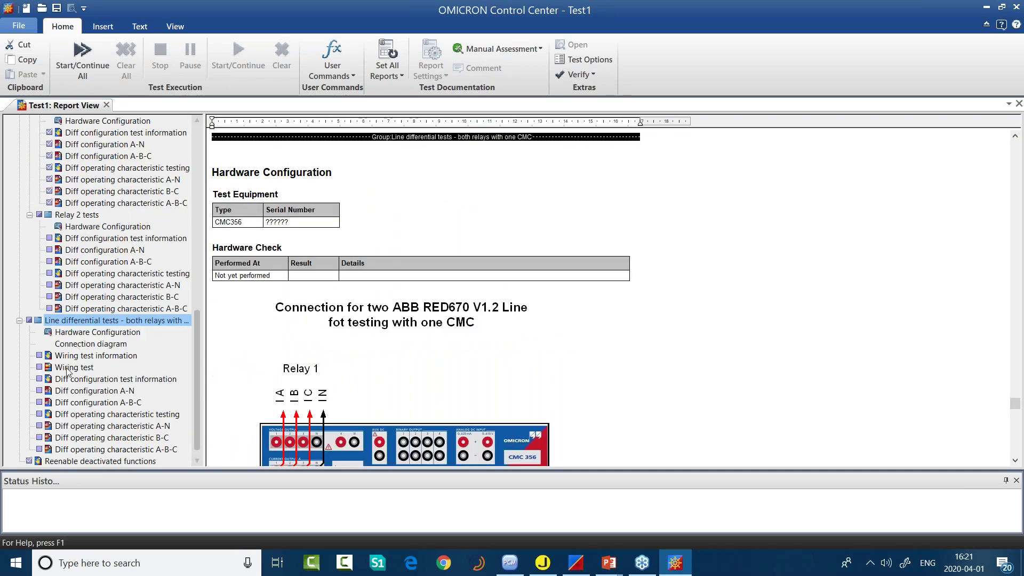
{"action": "left_click", "coordinate": [71, 356]}
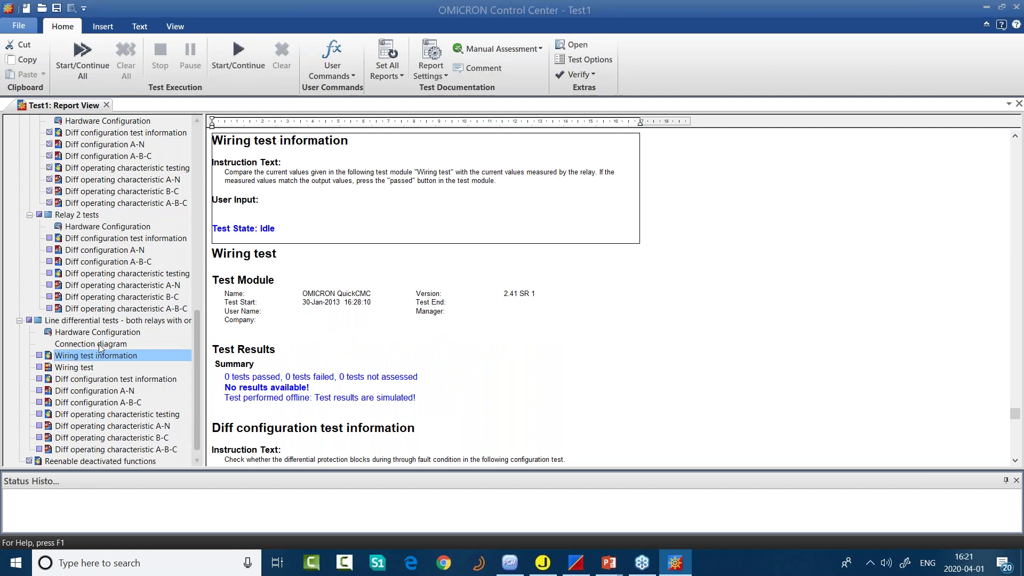
{"action": "right_click", "coordinate": [98, 355]}
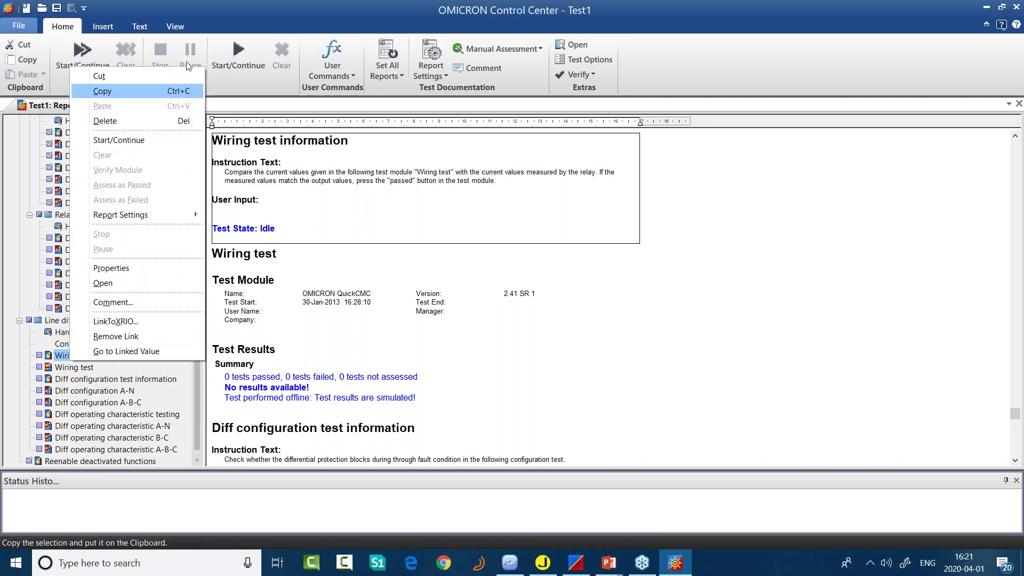
{"action": "key", "text": "Escape"}
- Open the RED670 test object and start a relay settings import
{"action": "scroll", "coordinate": [153, 249], "scroll_direction": "up", "scroll_amount": 15}
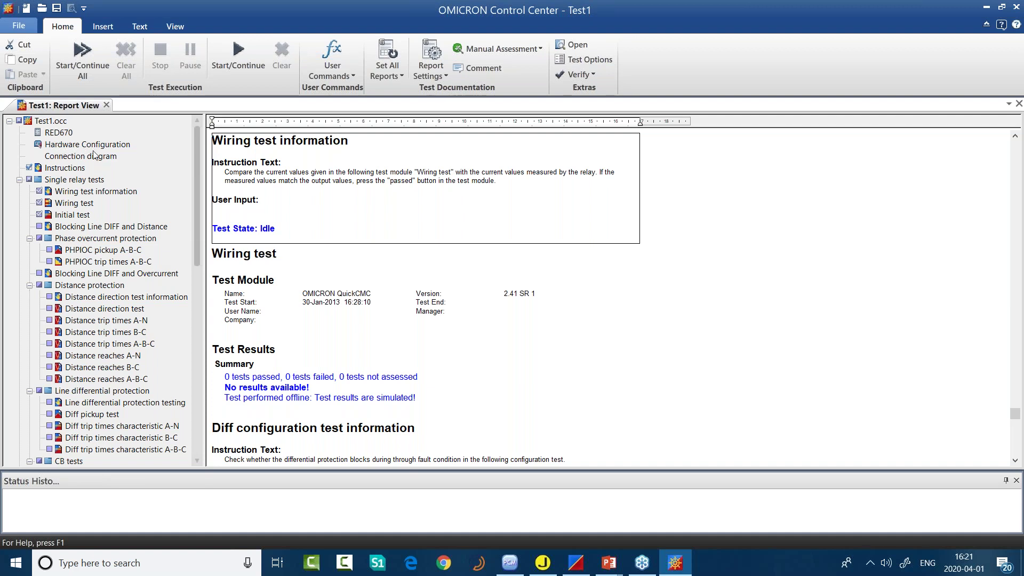
{"action": "left_click", "coordinate": [57, 134]}
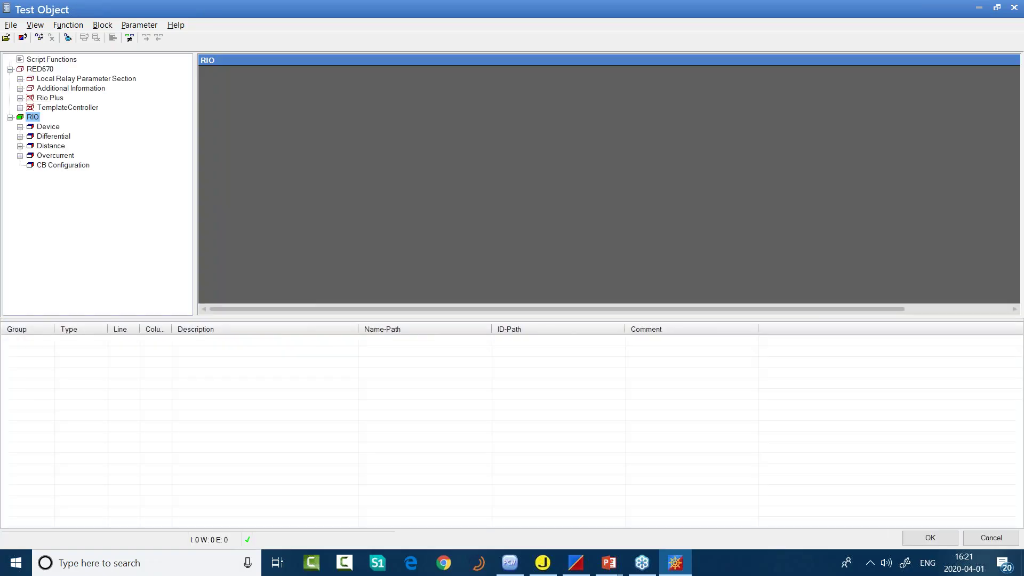
{"action": "left_click", "coordinate": [17, 27]}
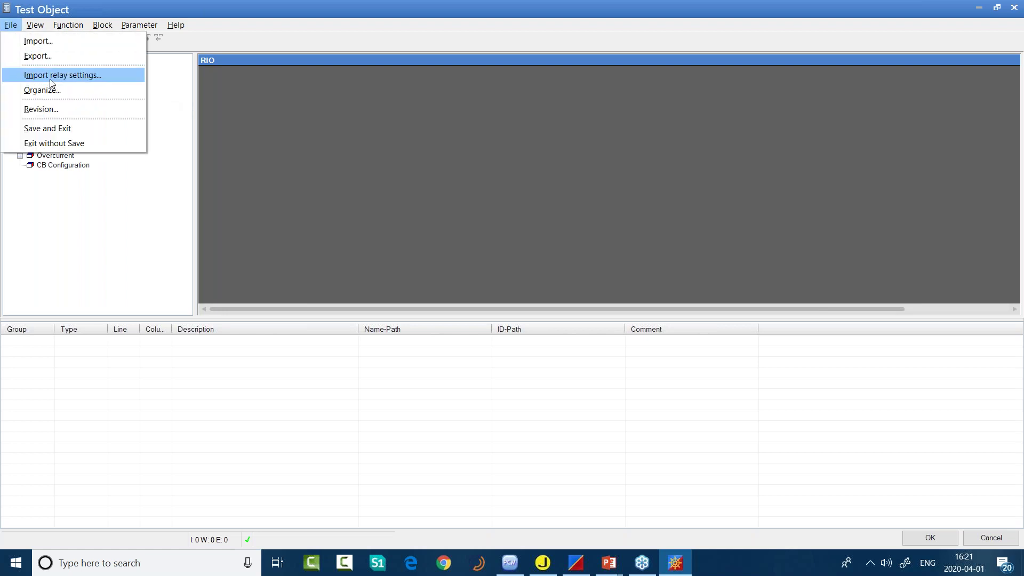
{"action": "left_click", "coordinate": [51, 80]}
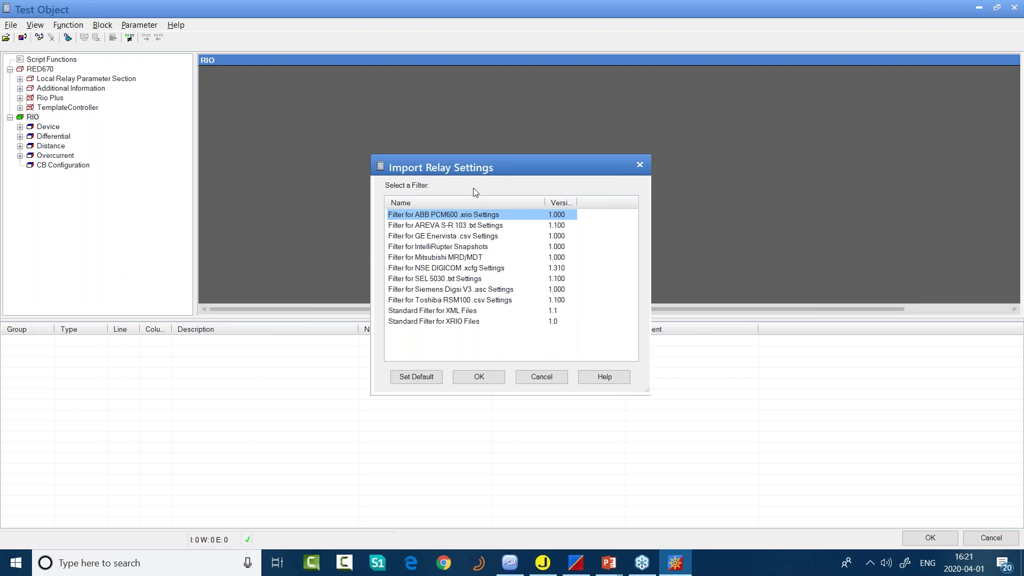
{"action": "left_click_drag", "start_coordinate": [487, 169], "coordinate": [294, 132]}
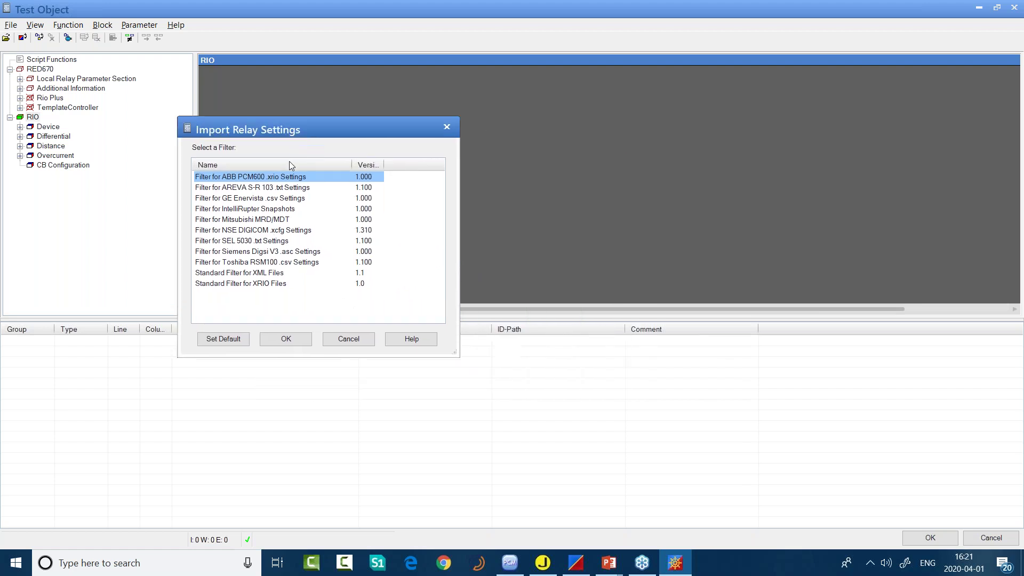
- Look through the manufacturer-specific import filters, including AREVA, GE Enervista, IntelliRupter, Mitsubishi, NSE DIGICOM and SEL 5030
{"action": "left_click", "coordinate": [276, 191]}
{"action": "left_click", "coordinate": [273, 200]}
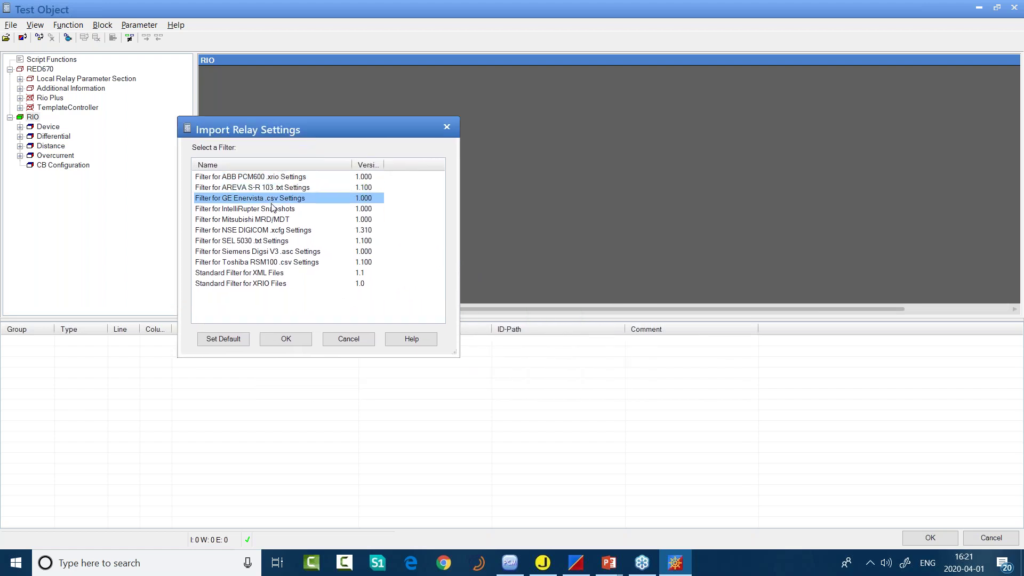
{"action": "left_click", "coordinate": [271, 212]}
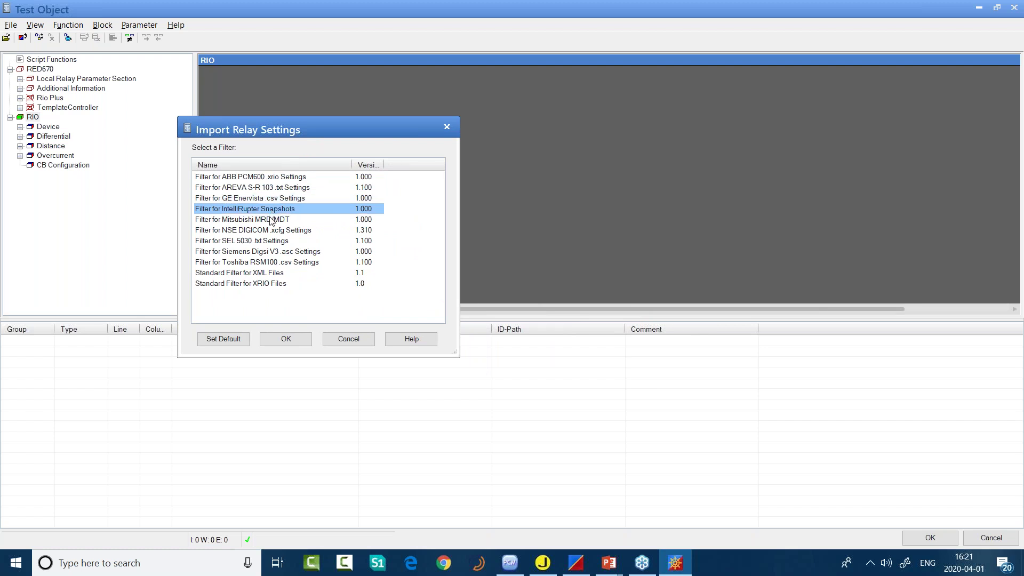
{"action": "left_click", "coordinate": [270, 220]}
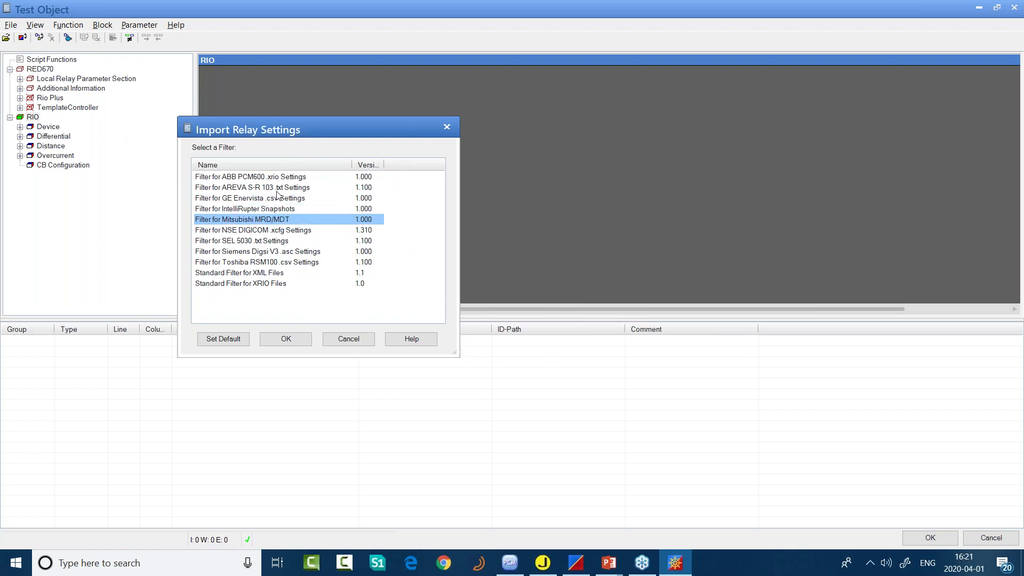
{"action": "left_click", "coordinate": [275, 187]}
{"action": "left_click", "coordinate": [273, 199]}
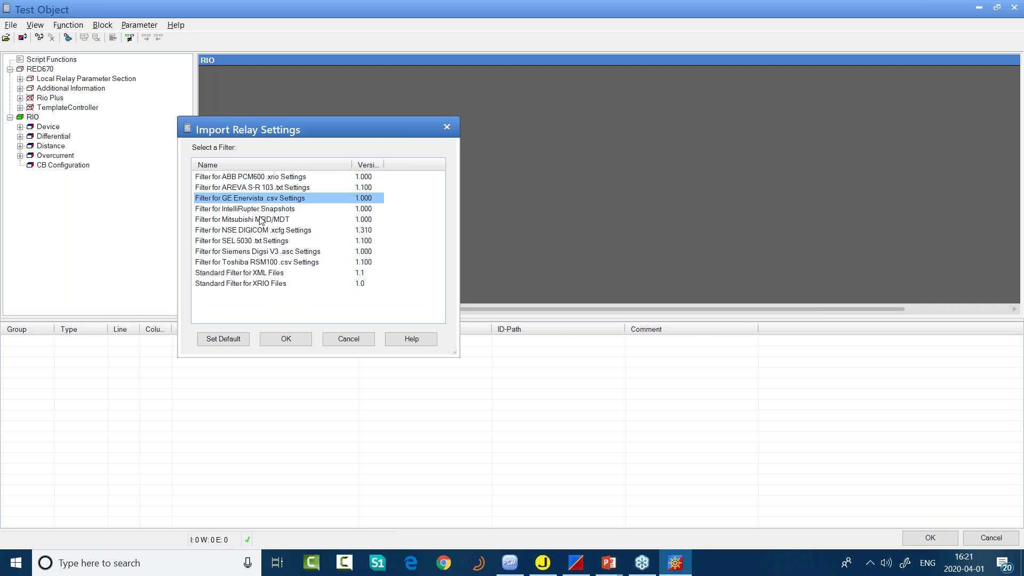
{"action": "left_click", "coordinate": [257, 212]}
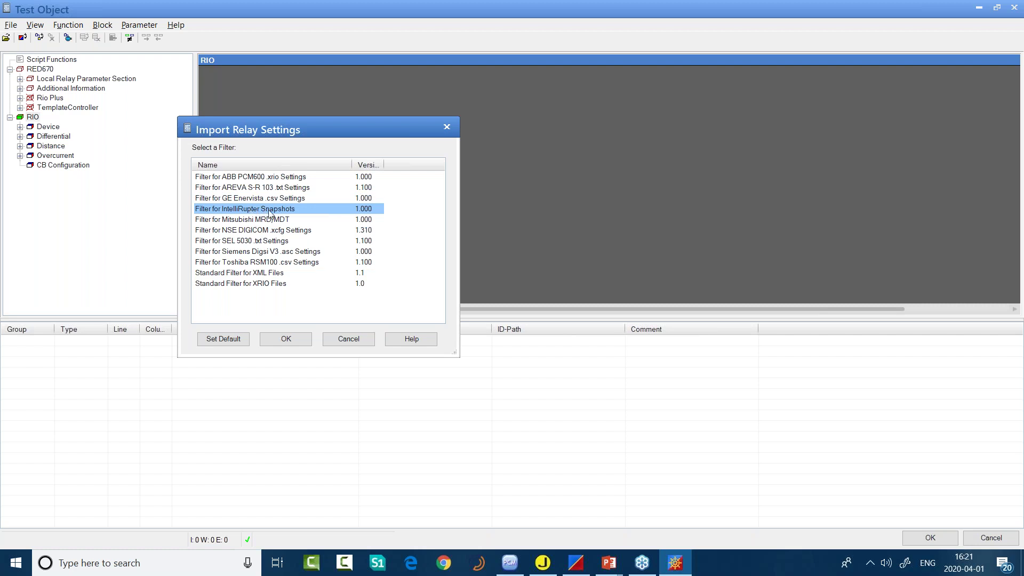
{"action": "left_click", "coordinate": [255, 220]}
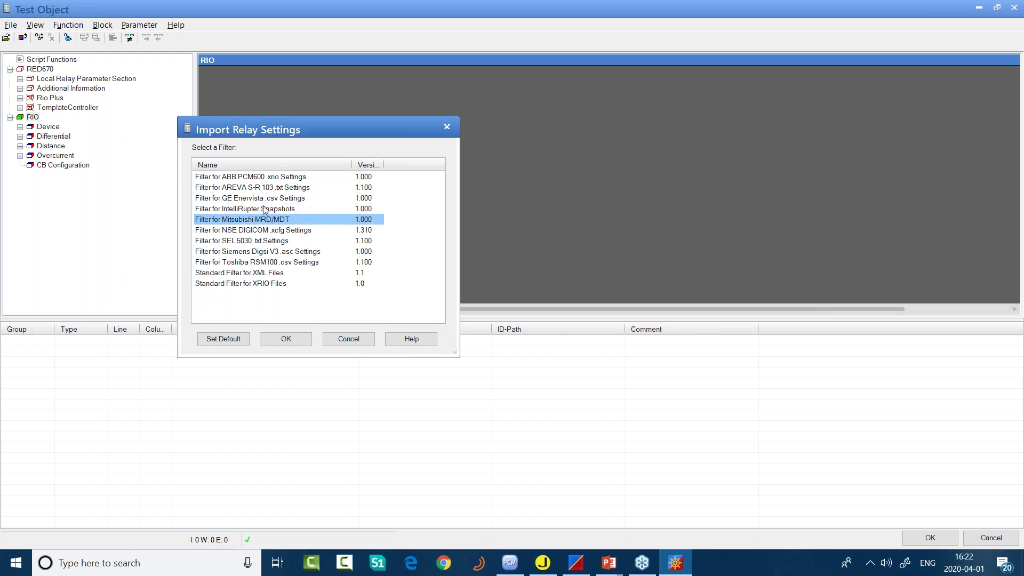
{"action": "left_click", "coordinate": [244, 232]}
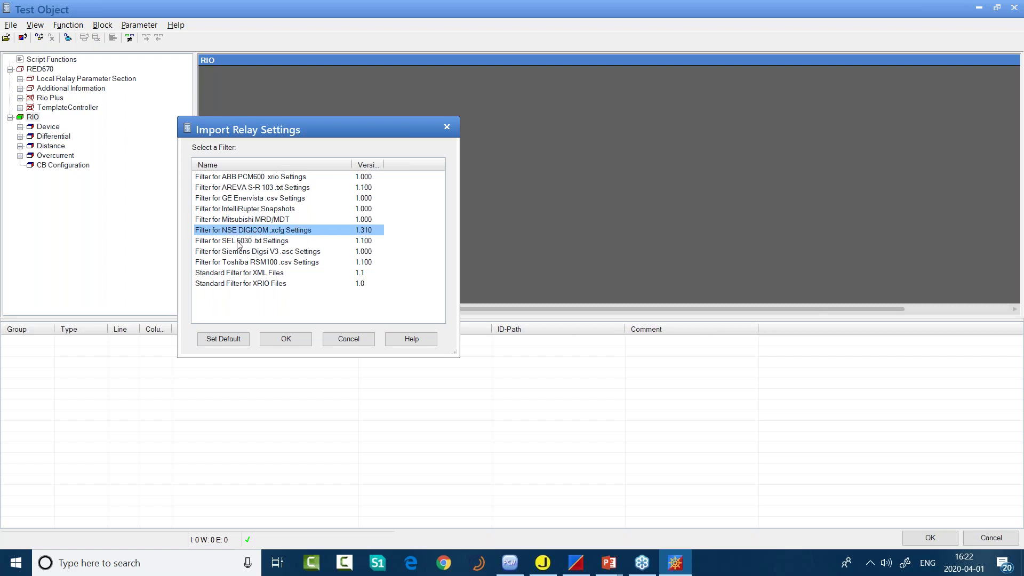
{"action": "left_click", "coordinate": [240, 244]}
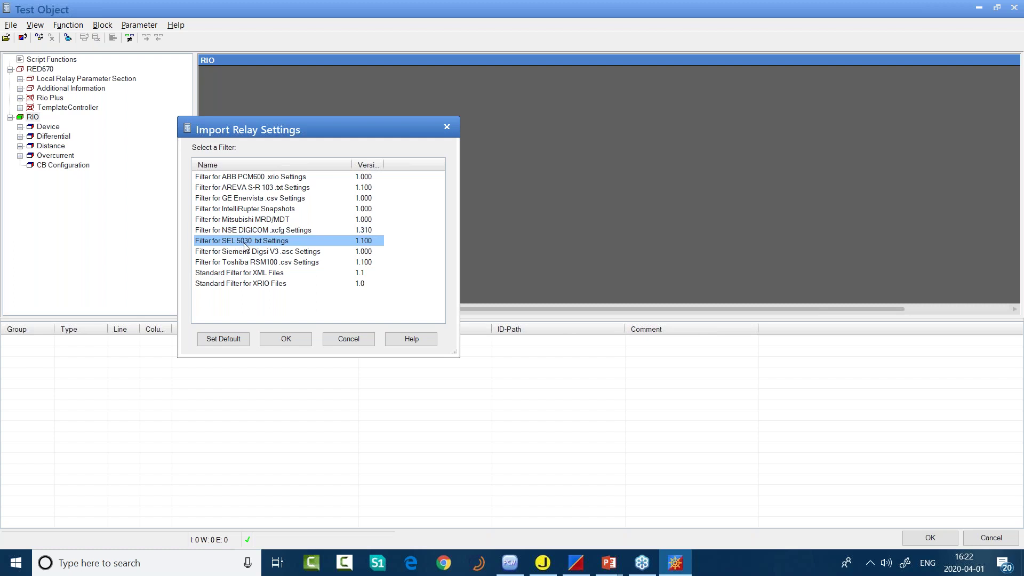
- Import webinar.xrio into the RED670 test object with the Standard Filter for XRIO Files and accept the updated test object
{"action": "left_click", "coordinate": [223, 283]}
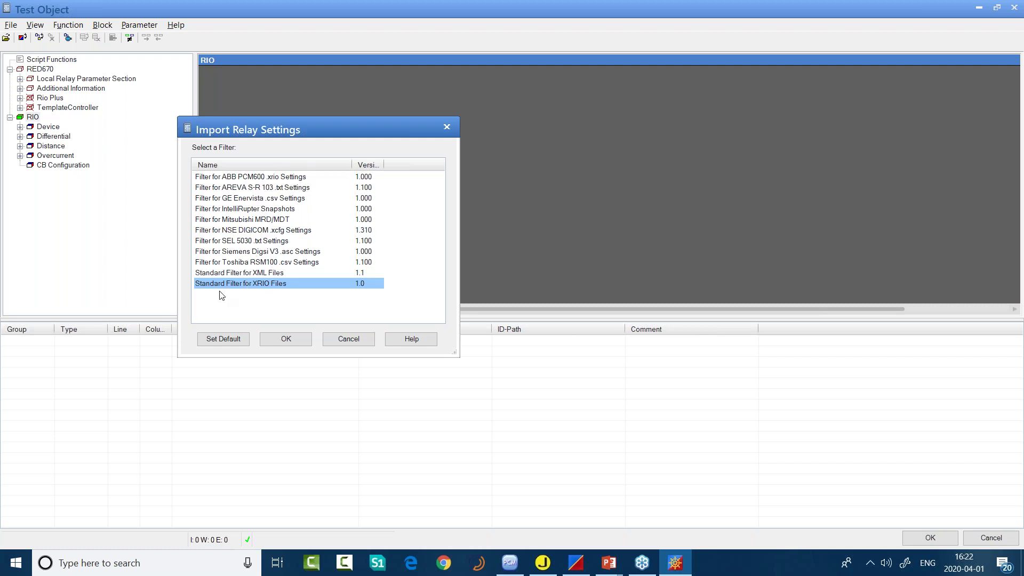
{"action": "left_click", "coordinate": [276, 339]}
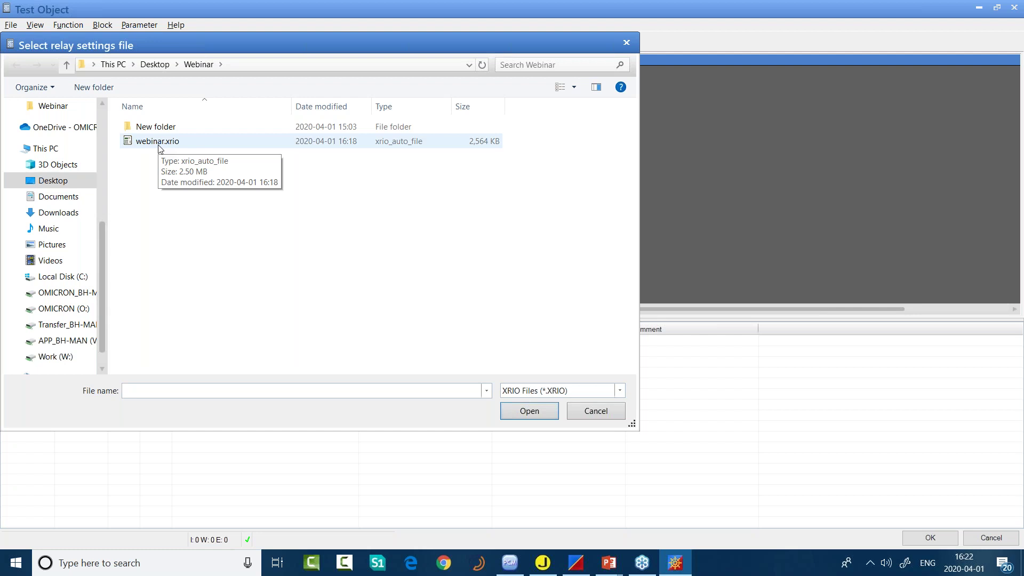
{"action": "double_click", "coordinate": [158, 146]}
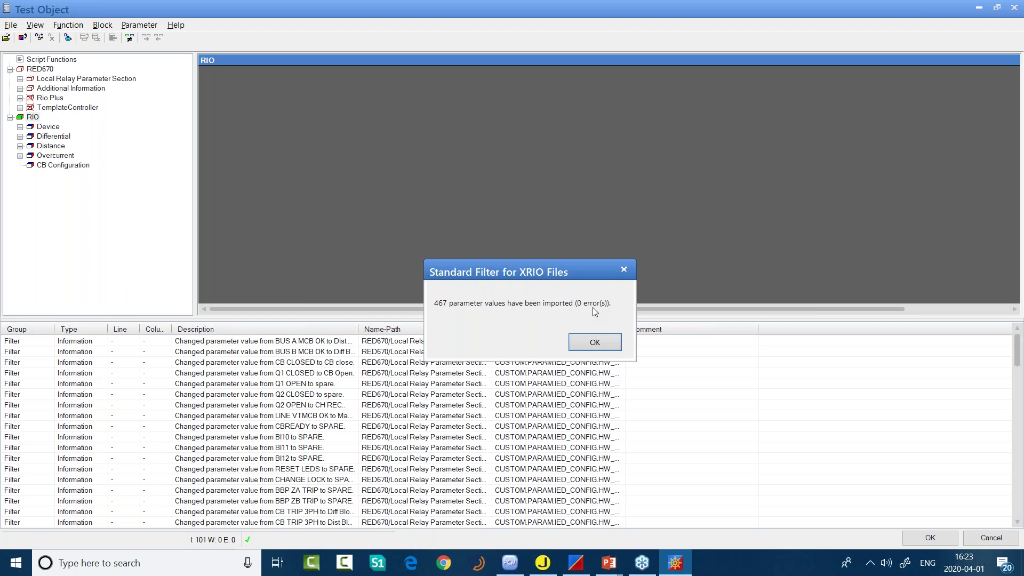
{"action": "left_click", "coordinate": [590, 340]}
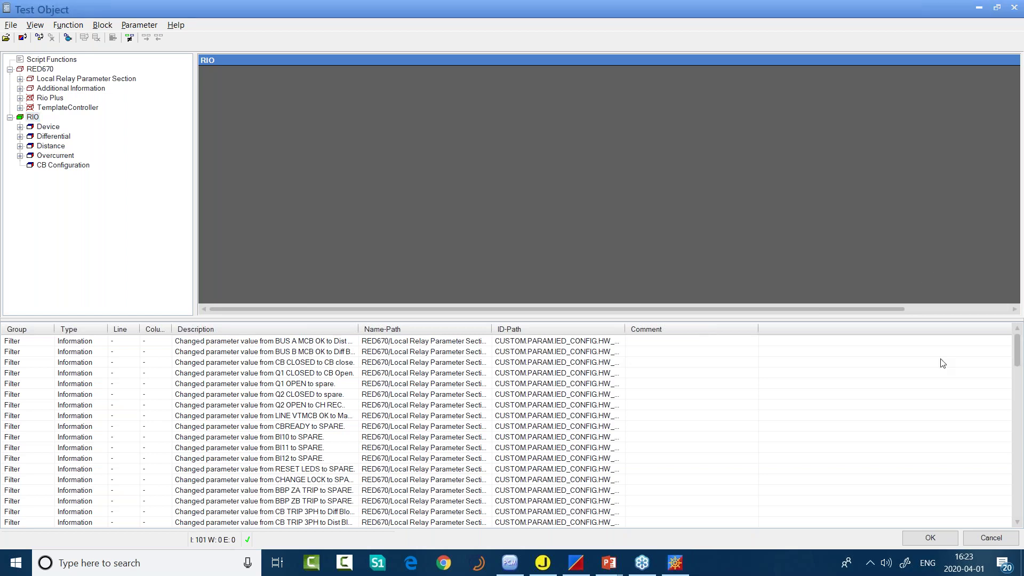
{"action": "left_click", "coordinate": [920, 538]}
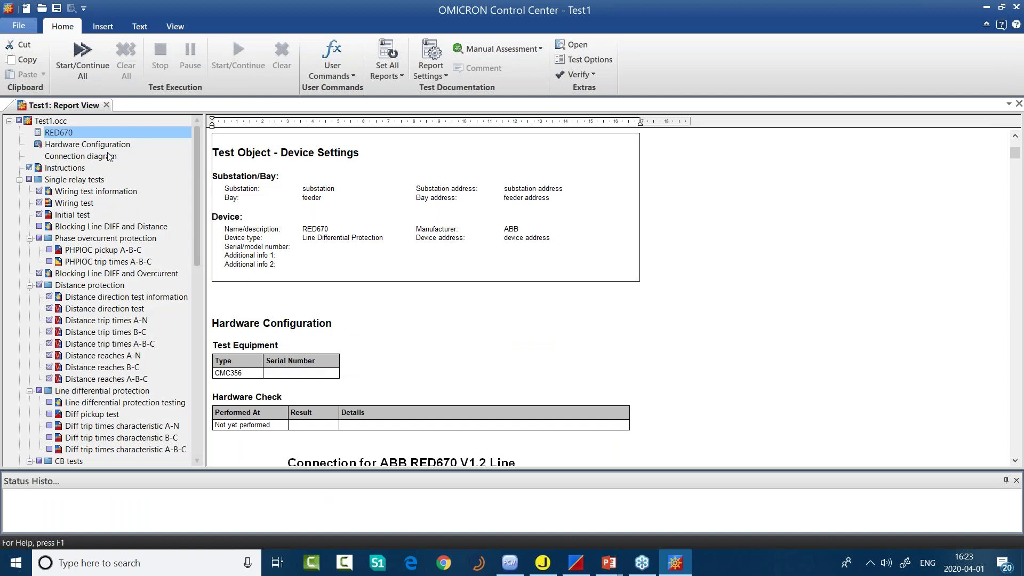
- Open the hardware configuration and keep the CMC356 current outputs at 3x32A; 430VA @ 25A; 25Vrms using current output A only
{"action": "left_click", "coordinate": [103, 146]}
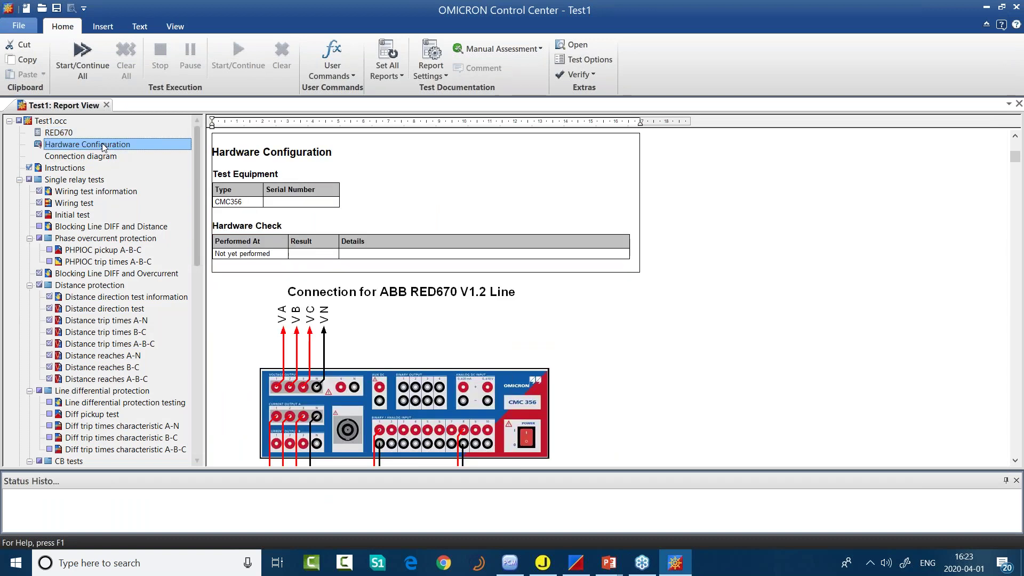
{"action": "double_click", "coordinate": [497, 209]}
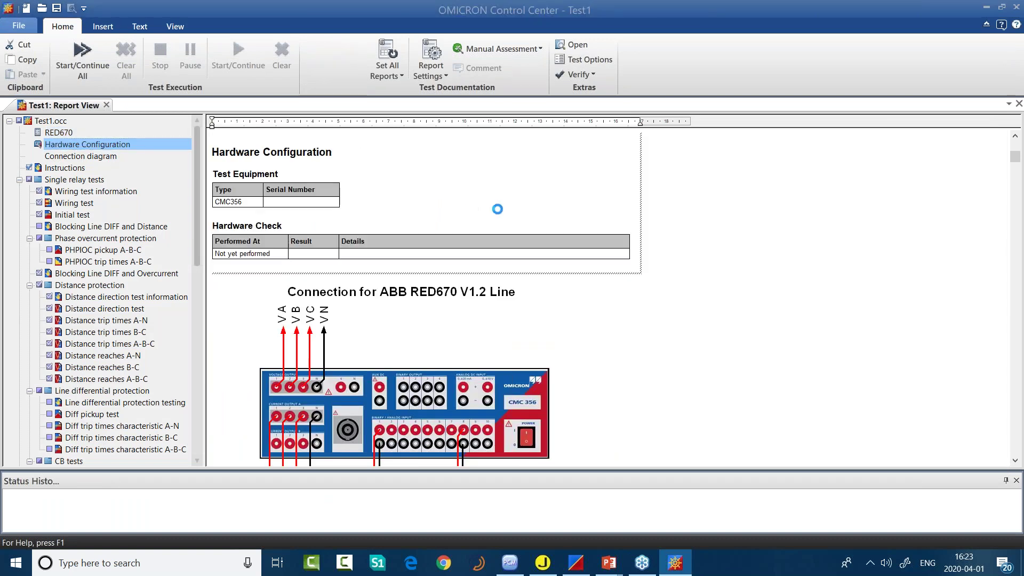
{"action": "left_click", "coordinate": [401, 133]}
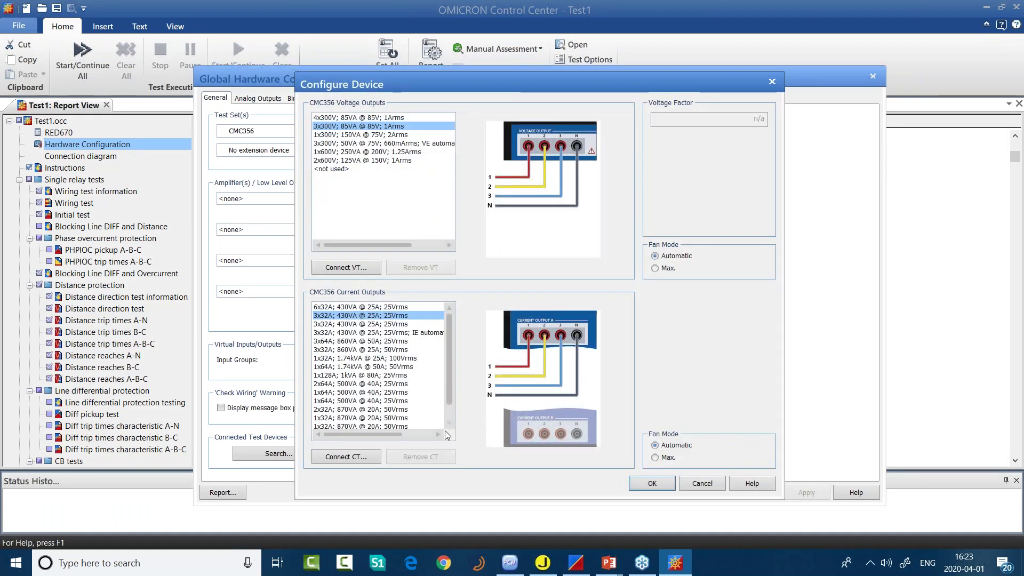
{"action": "left_click", "coordinate": [384, 324]}
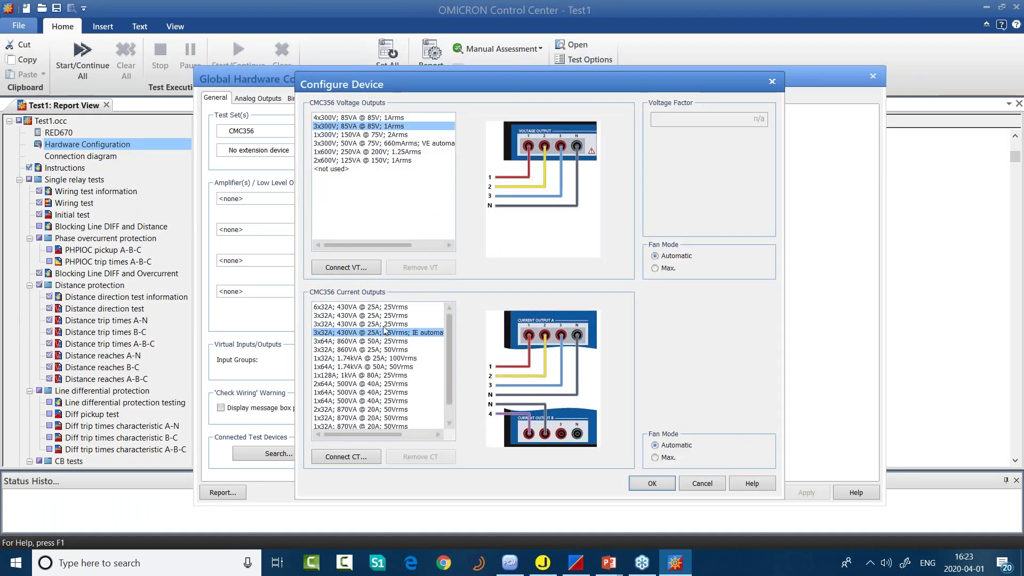
{"action": "left_click", "coordinate": [387, 316]}
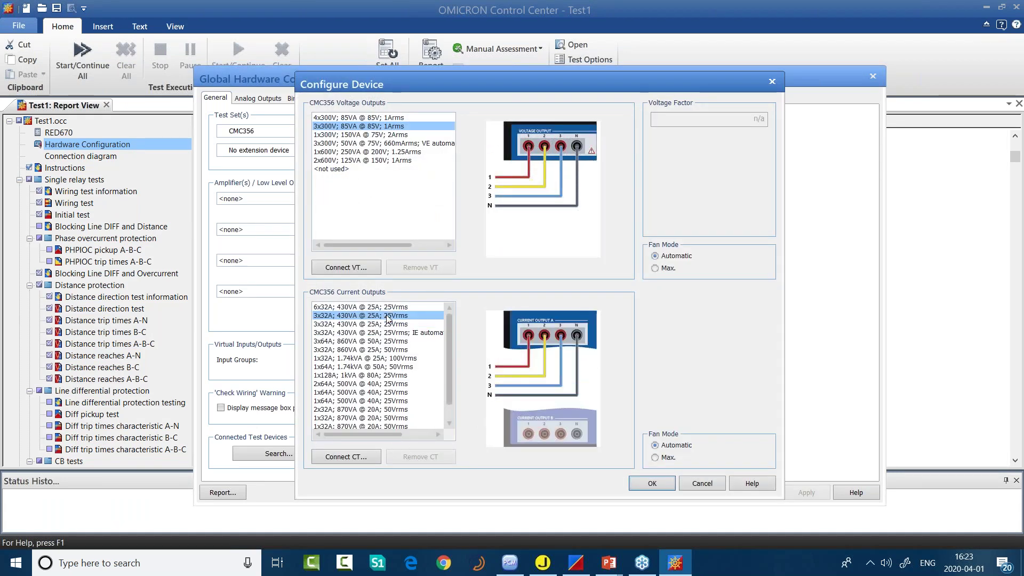
{"action": "left_click", "coordinate": [662, 483]}
- Review the hardware configuration's analog outputs, binary/analog inputs, binary outputs and DC analog inputs
{"action": "left_click", "coordinate": [258, 98]}
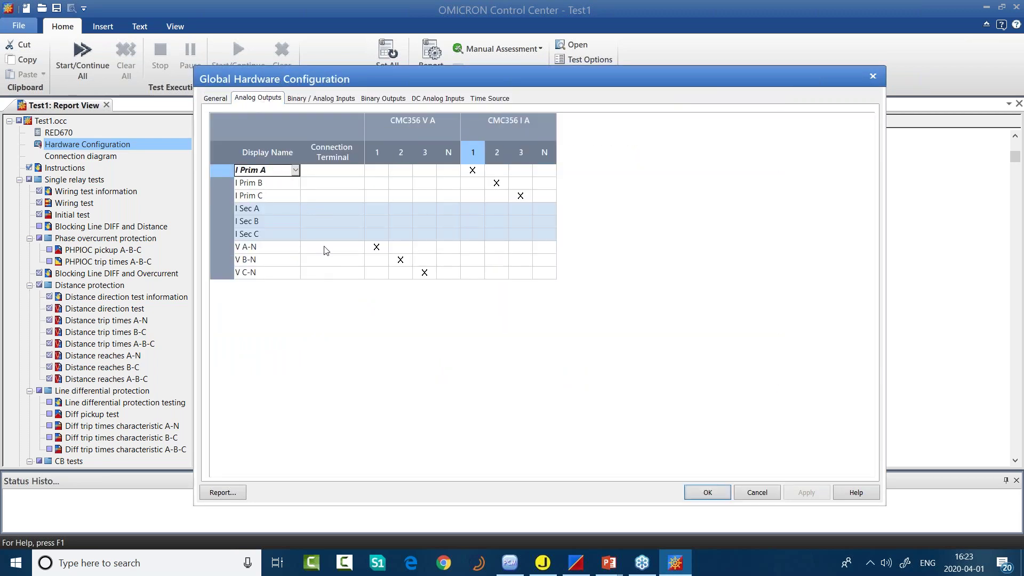
{"action": "left_click", "coordinate": [333, 99]}
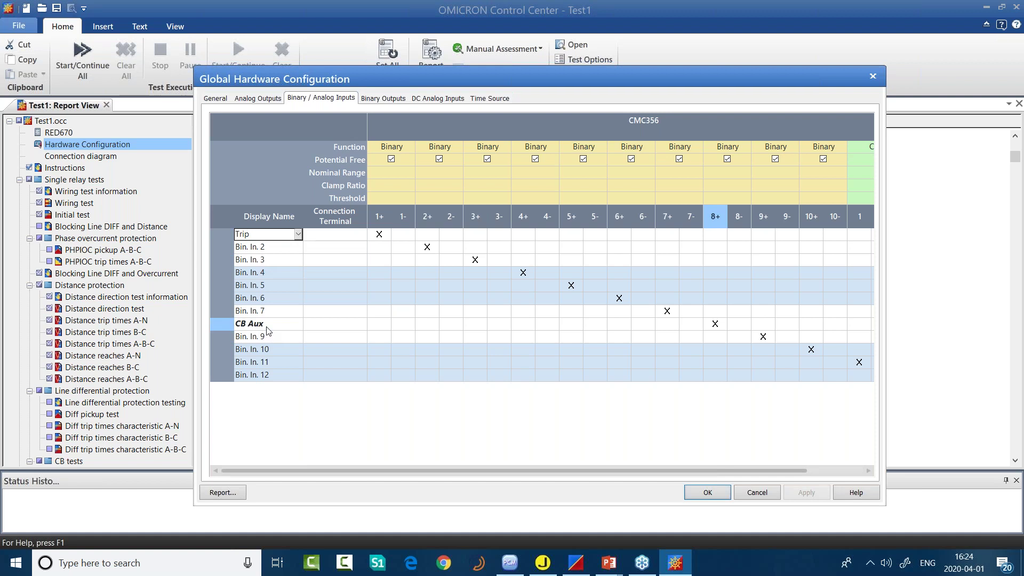
{"action": "left_click", "coordinate": [398, 99]}
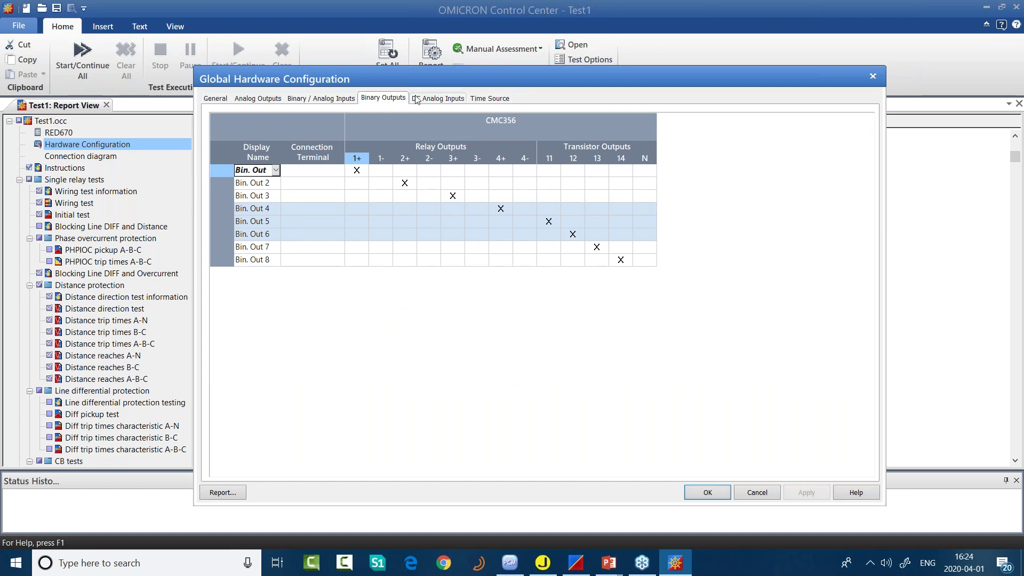
{"action": "left_click", "coordinate": [438, 98]}
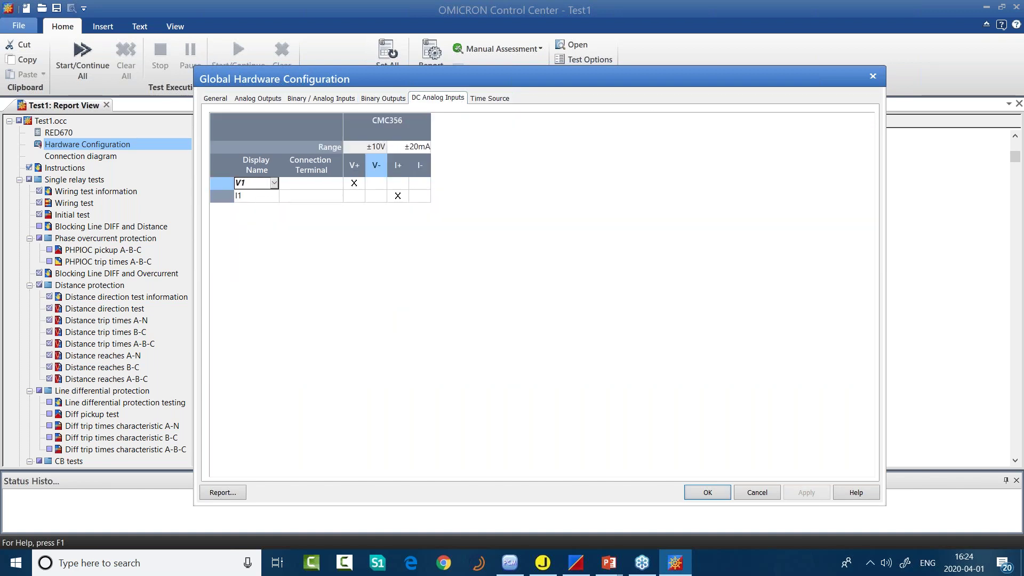
- Set the time source to Trigger via GPS using a CMGPS 588 and accept the hardware configuration
{"action": "left_click", "coordinate": [491, 99]}
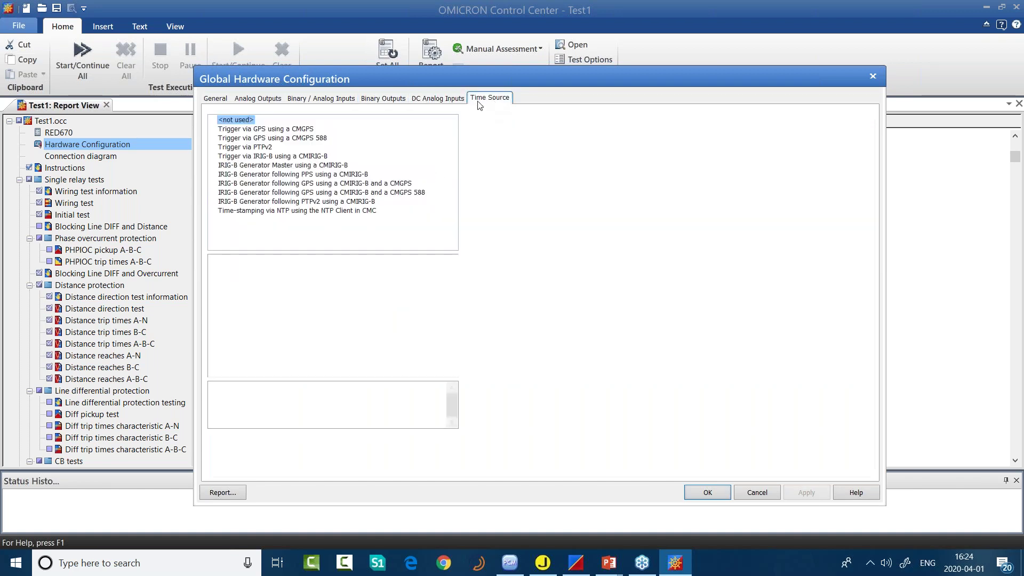
{"action": "left_click", "coordinate": [306, 129]}
{"action": "left_click", "coordinate": [297, 138]}
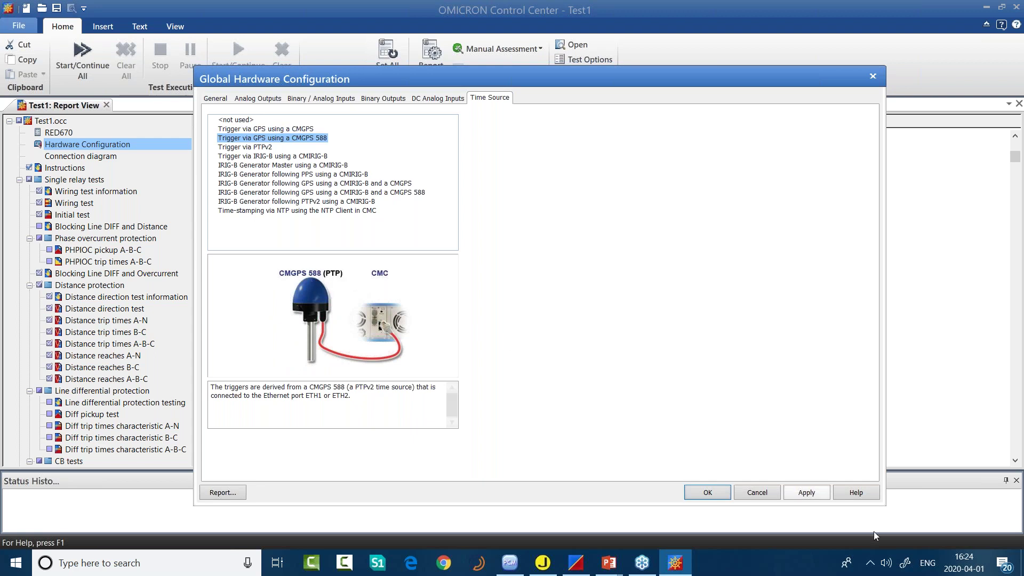
{"action": "left_click", "coordinate": [707, 492]}
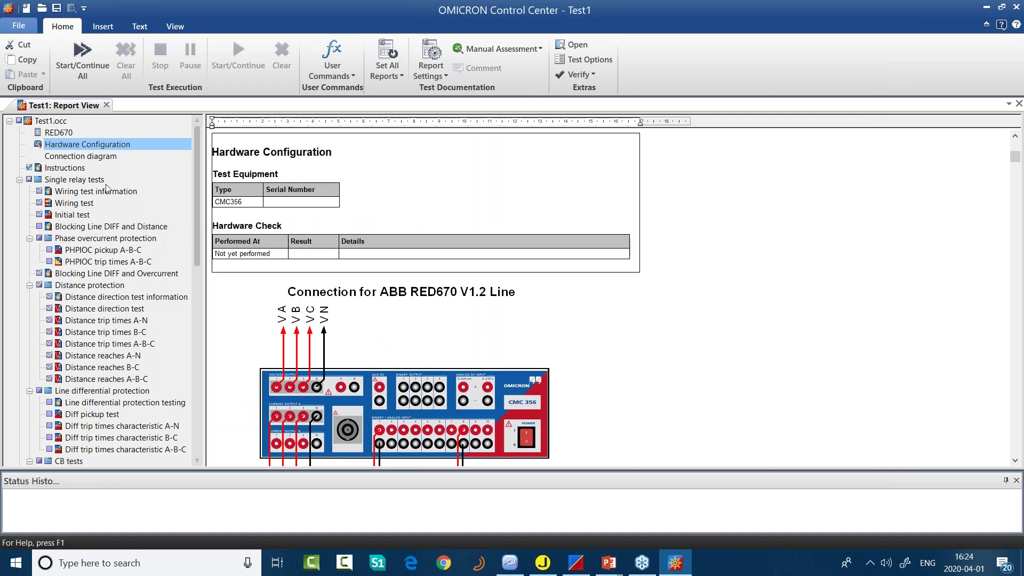
- Open the Distance trip times A-N test and delete all shots of the L1-E fault
{"action": "left_click", "coordinate": [118, 321]}
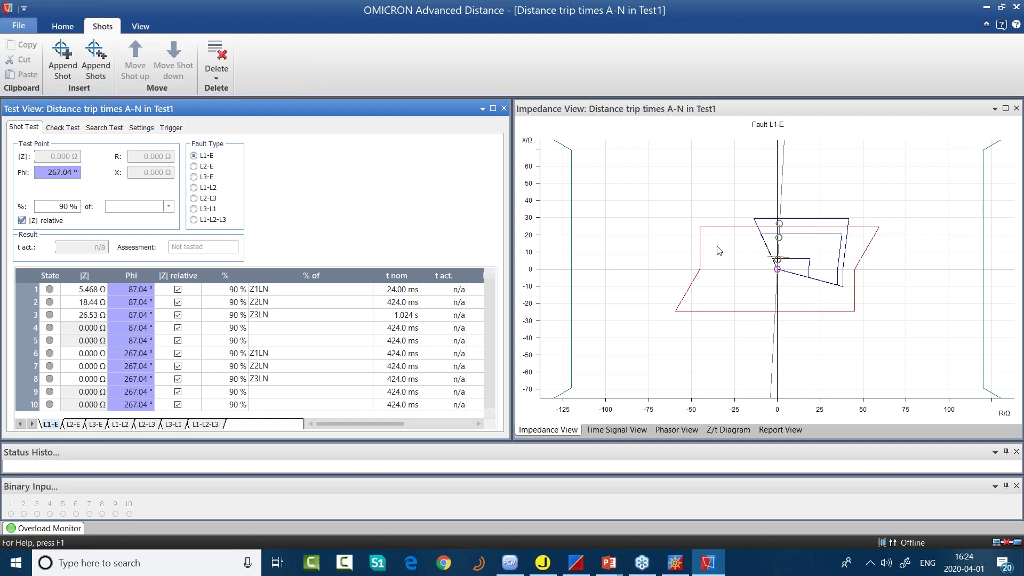
{"action": "left_click", "coordinate": [844, 273]}
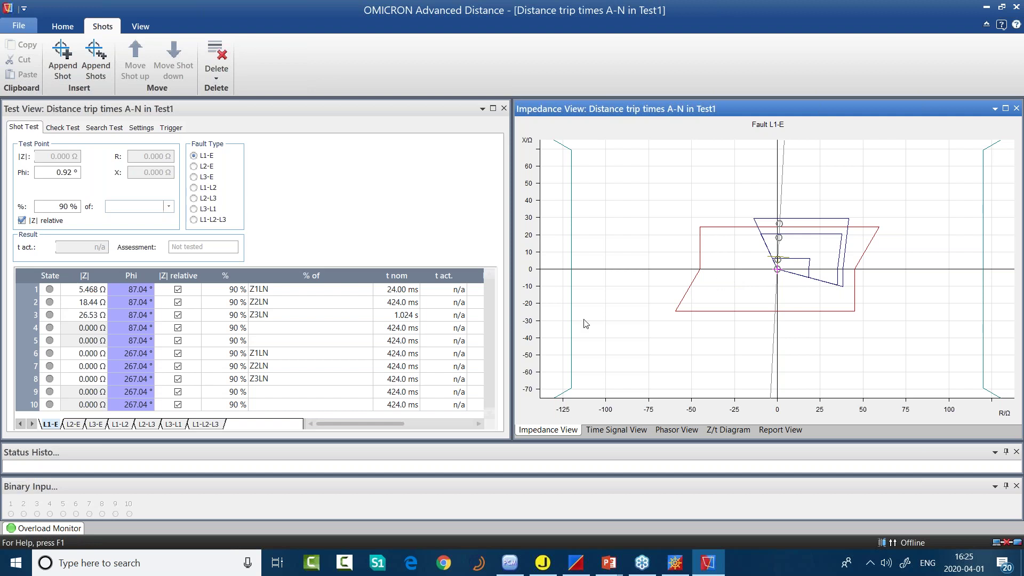
{"action": "left_click", "coordinate": [37, 340]}
{"action": "right_click", "coordinate": [37, 334]}
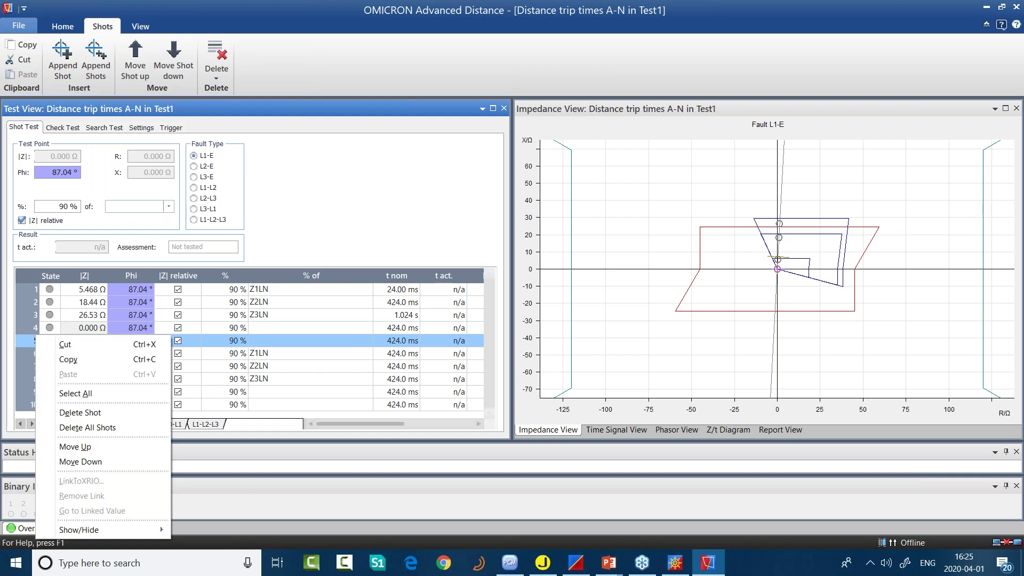
{"action": "left_click", "coordinate": [74, 428]}
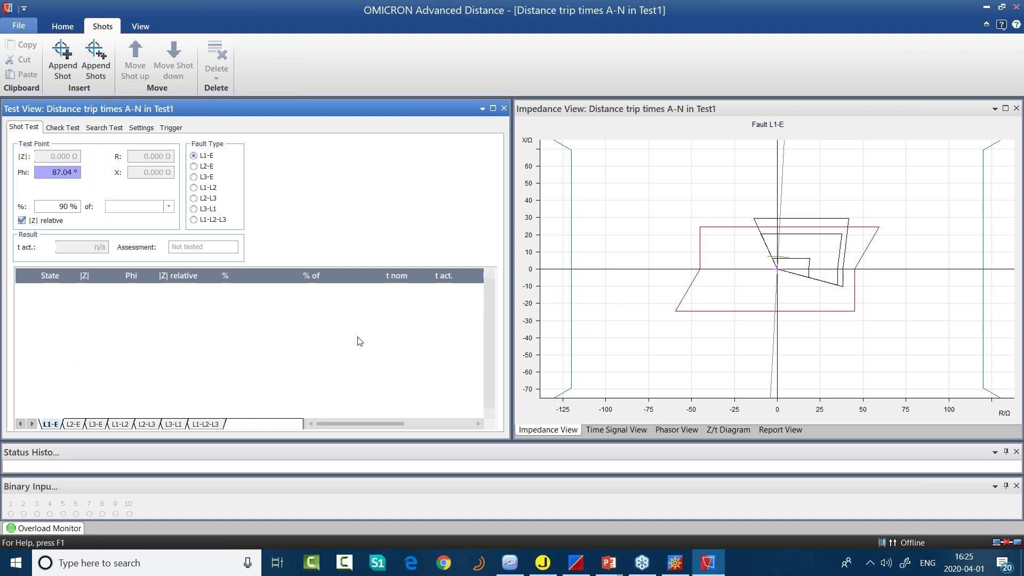
- Open the Distance trip times B-C test and delete shots 4 to 10 of the L2-L3 fault
{"action": "scroll", "coordinate": [230, 332], "scroll_direction": "down", "scroll_amount": 3}
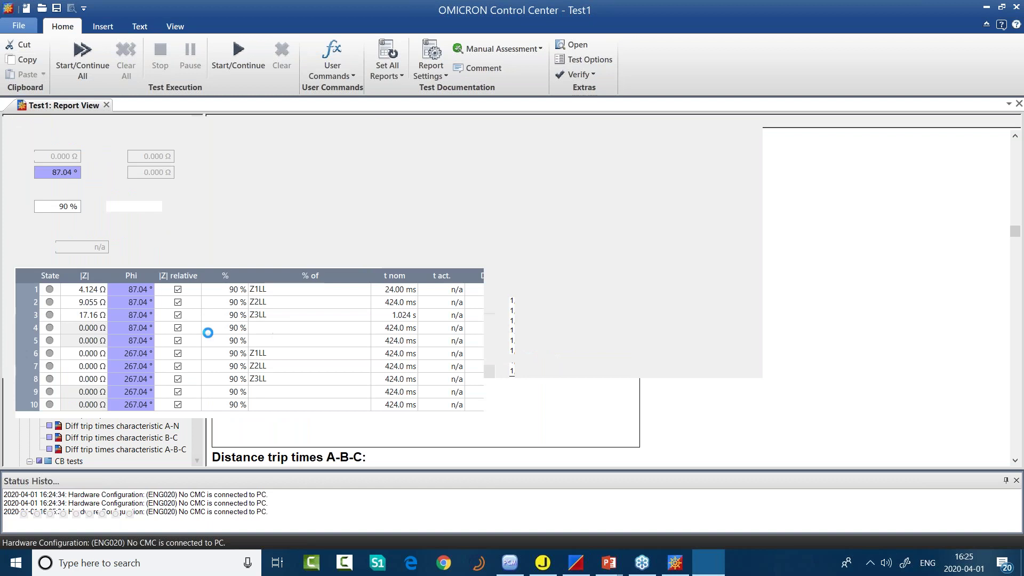
{"action": "left_click", "coordinate": [34, 330]}
{"action": "left_click_drag", "start_coordinate": [35, 338], "coordinate": [25, 407]}
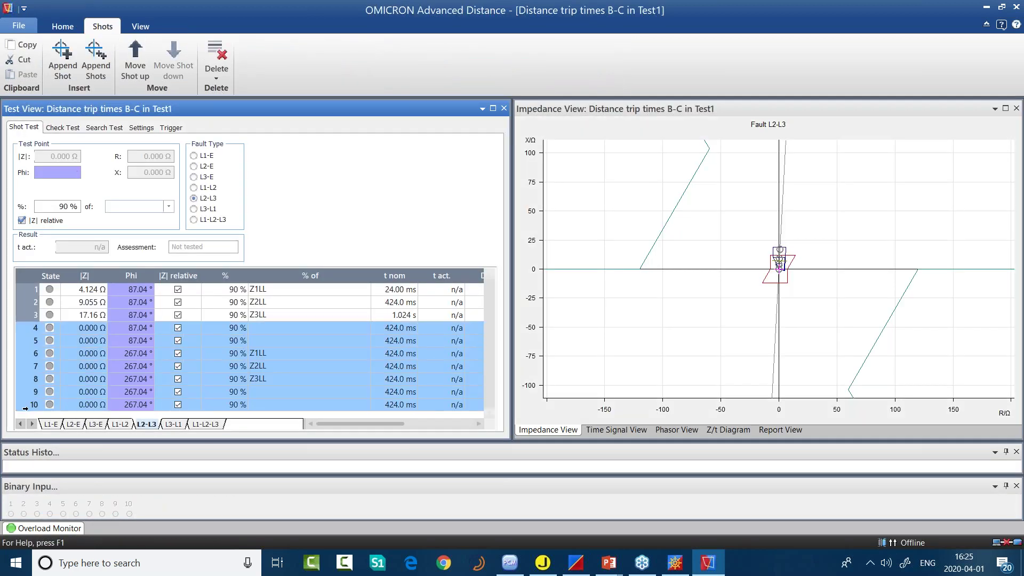
{"action": "right_click", "coordinate": [31, 395]}
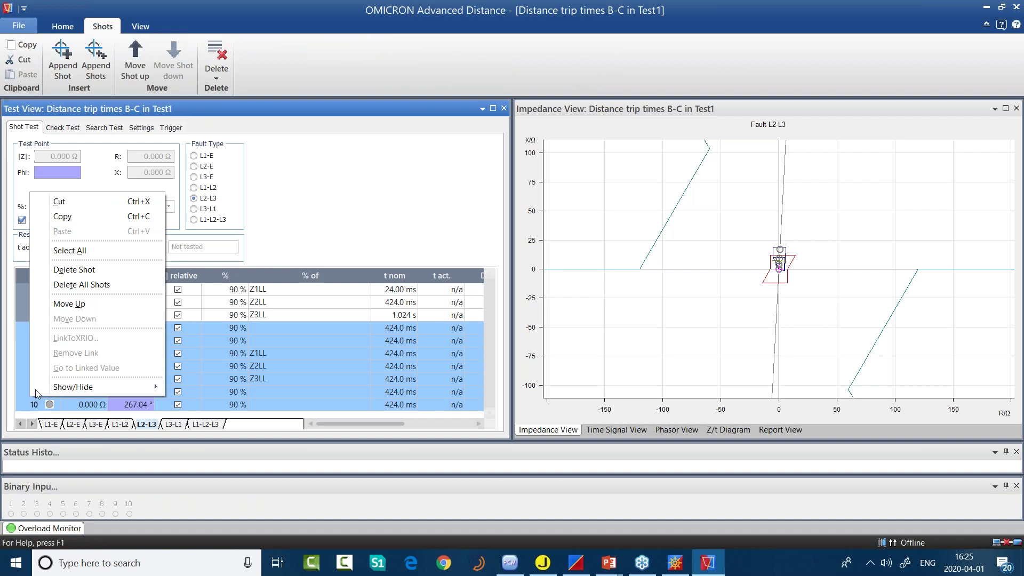
{"action": "left_click", "coordinate": [103, 277]}
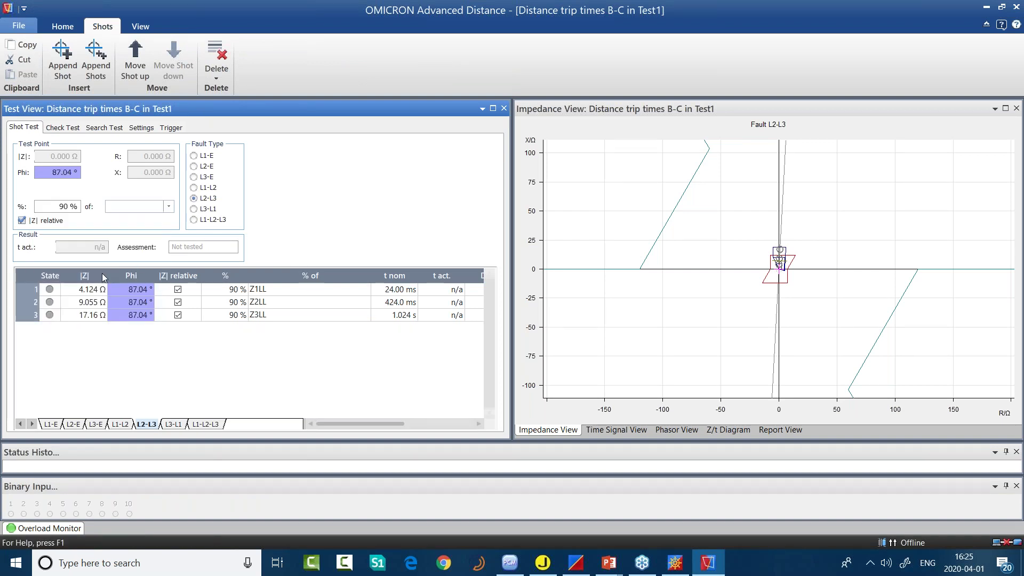
- Enlarge the distance zones in the impedance view and check where the Z1LL, Z2LL and Z3LL shots lie
{"action": "left_click", "coordinate": [50, 292]}
{"action": "left_click", "coordinate": [813, 272]}
{"action": "right_click", "coordinate": [814, 272]}
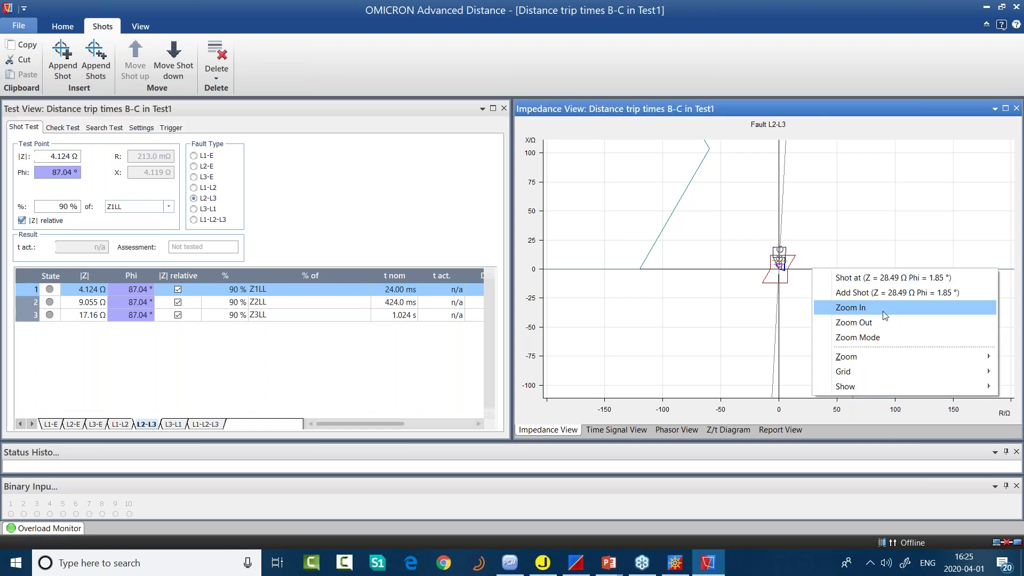
{"action": "left_click", "coordinate": [880, 339]}
{"action": "left_click_drag", "start_coordinate": [803, 242], "coordinate": [756, 292]}
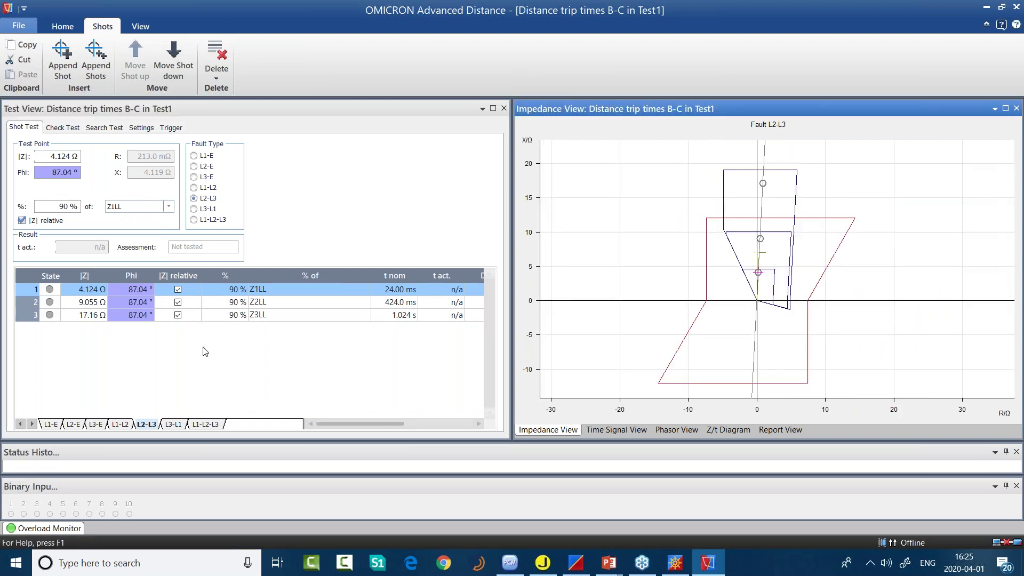
{"action": "left_click", "coordinate": [62, 311]}
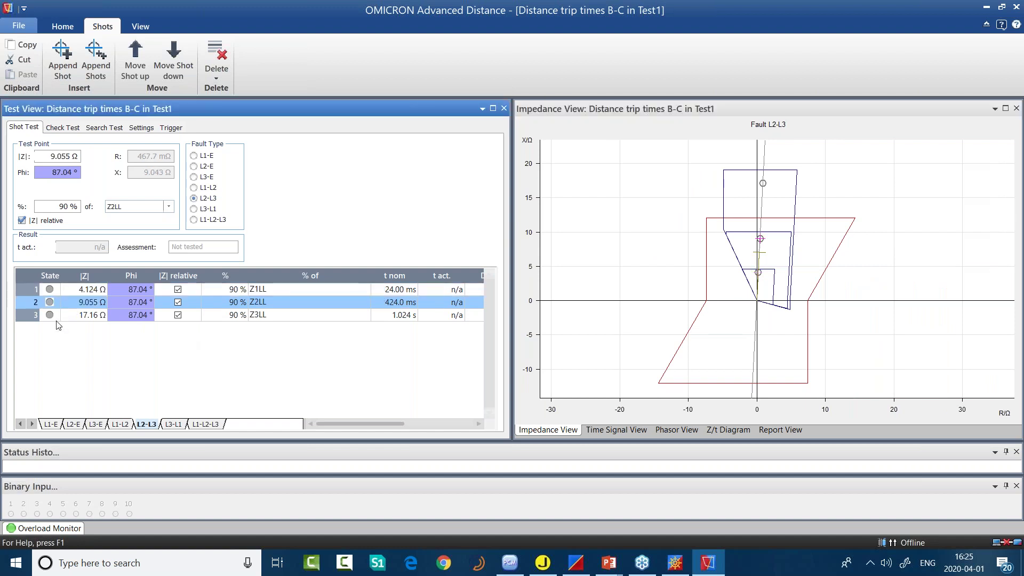
{"action": "left_click", "coordinate": [66, 291]}
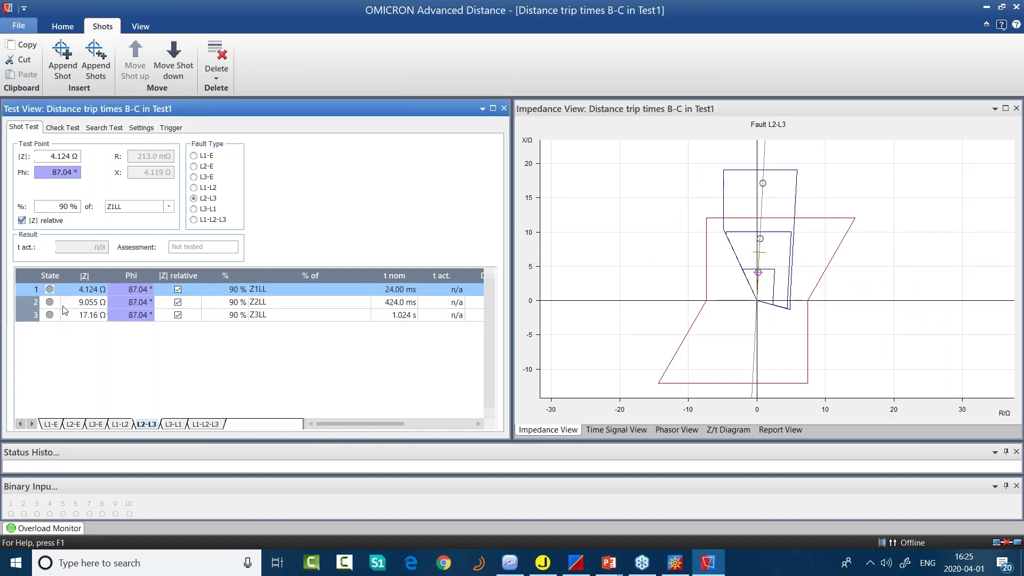
{"action": "left_click", "coordinate": [65, 303]}
{"action": "left_click", "coordinate": [101, 315]}
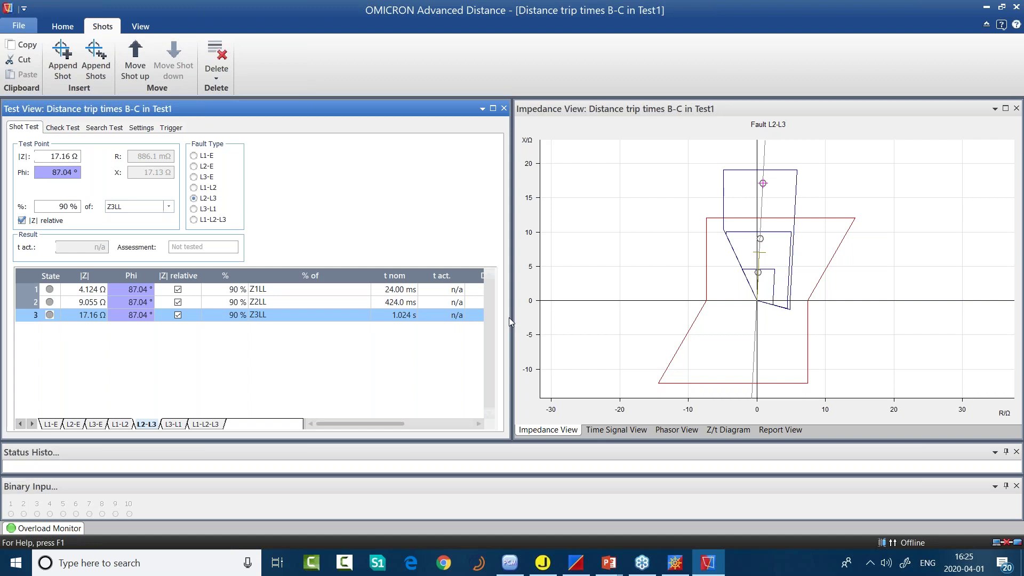
- Turn off Zoom Mode and append an L2-L3 shot inside the second zone at 6.951 Ω and 66.68°
{"action": "right_click", "coordinate": [782, 271]}
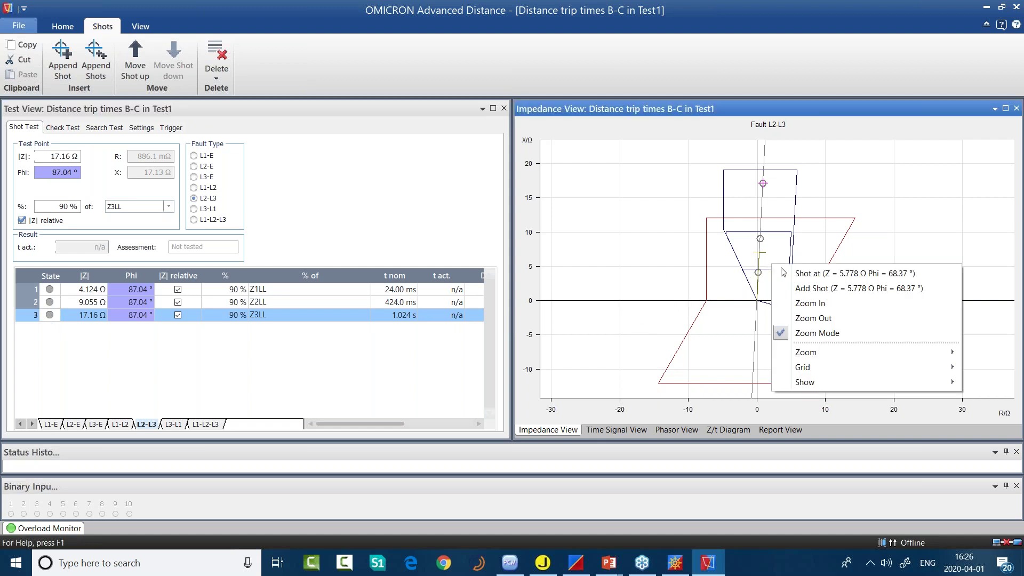
{"action": "left_click", "coordinate": [790, 331]}
{"action": "left_click", "coordinate": [775, 257]}
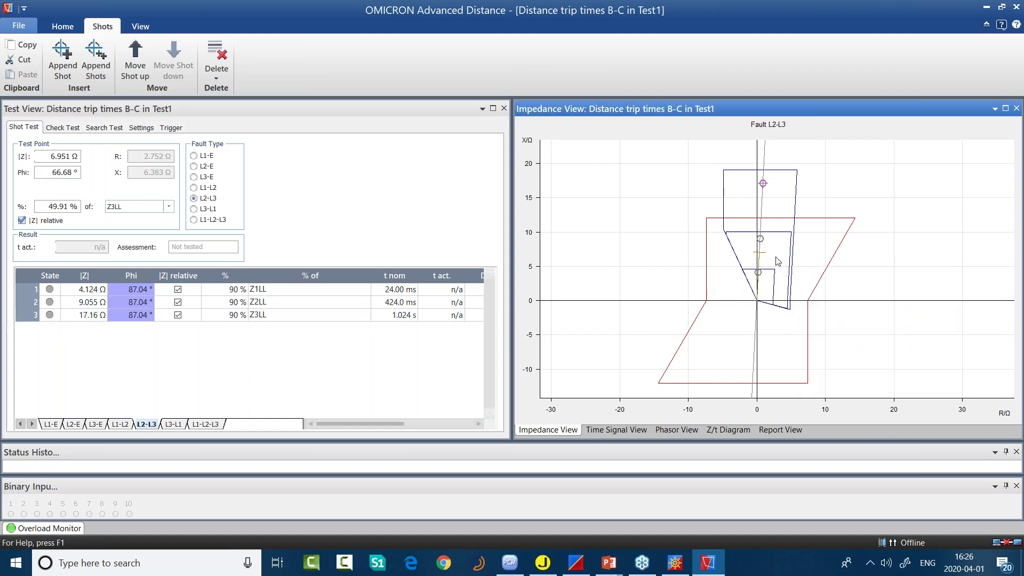
{"action": "left_click", "coordinate": [74, 28]}
{"action": "left_click", "coordinate": [101, 26]}
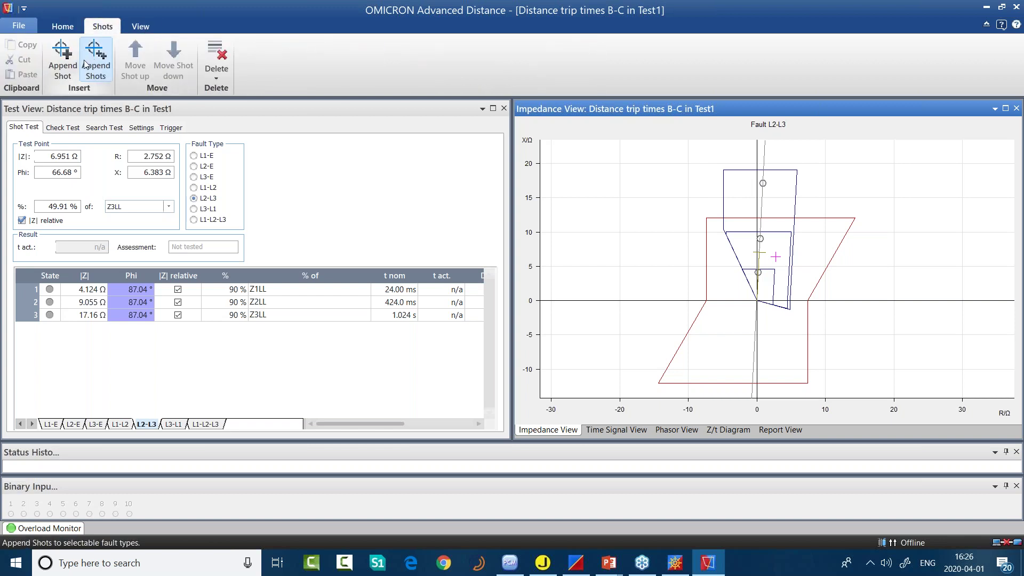
{"action": "left_click", "coordinate": [62, 56]}
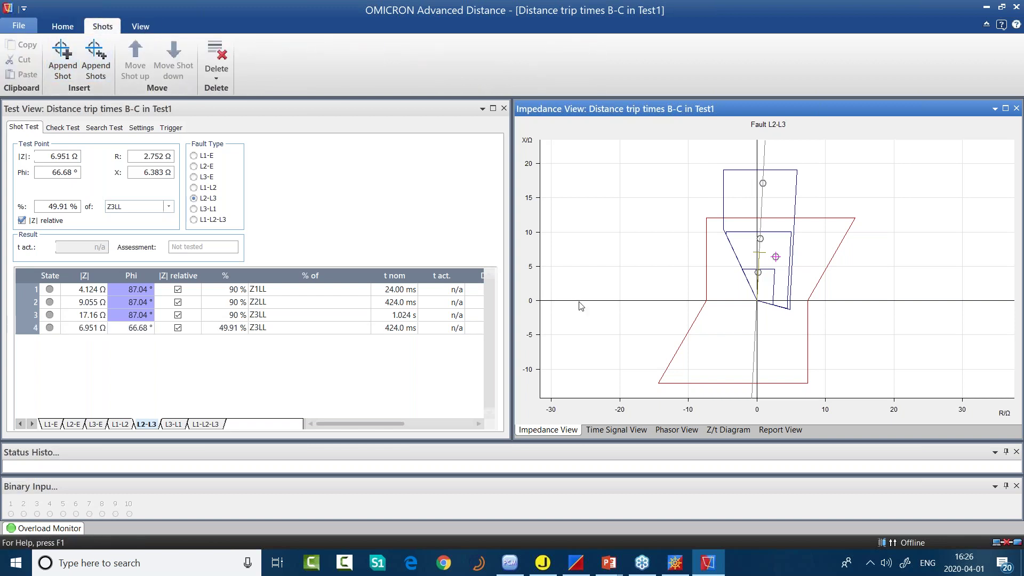
- Place the test point at 11.30 Ω and 76.31° in the impedance view and close the Distance trip times B-C test
{"action": "left_click", "coordinate": [775, 226]}
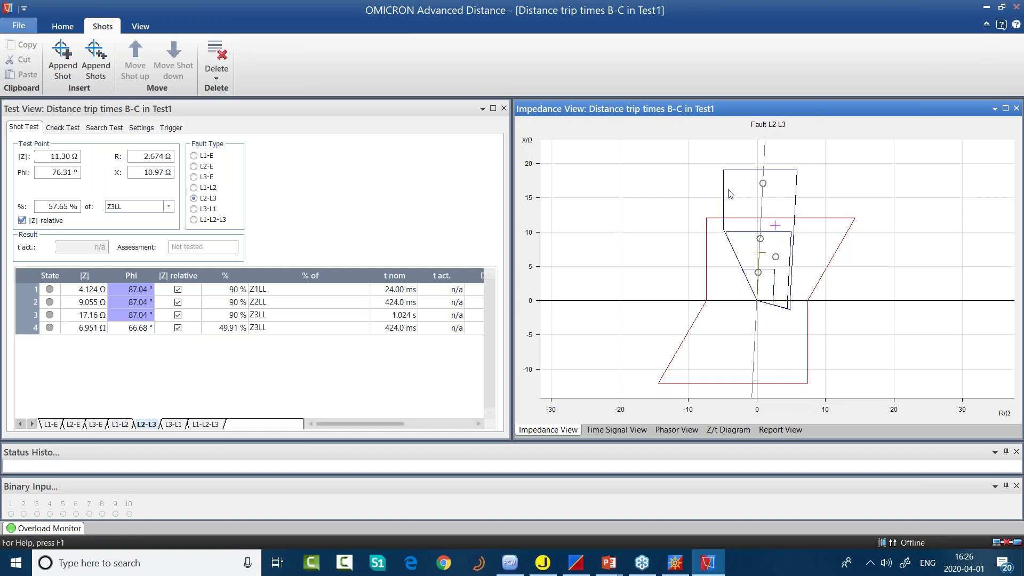
{"action": "key", "text": "alt+F4"}
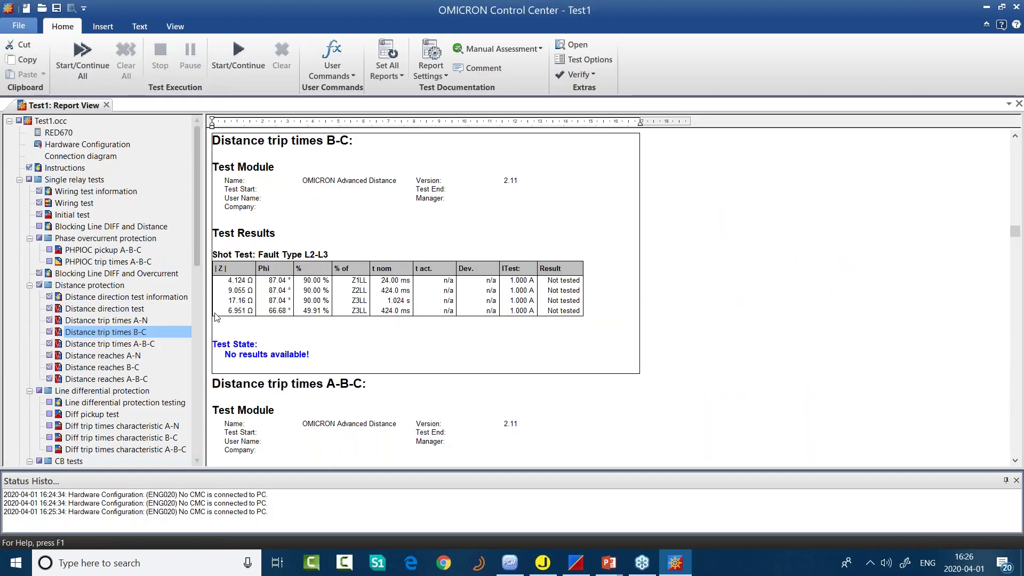
{"action": "scroll", "coordinate": [149, 334], "scroll_direction": "down", "scroll_amount": 4}
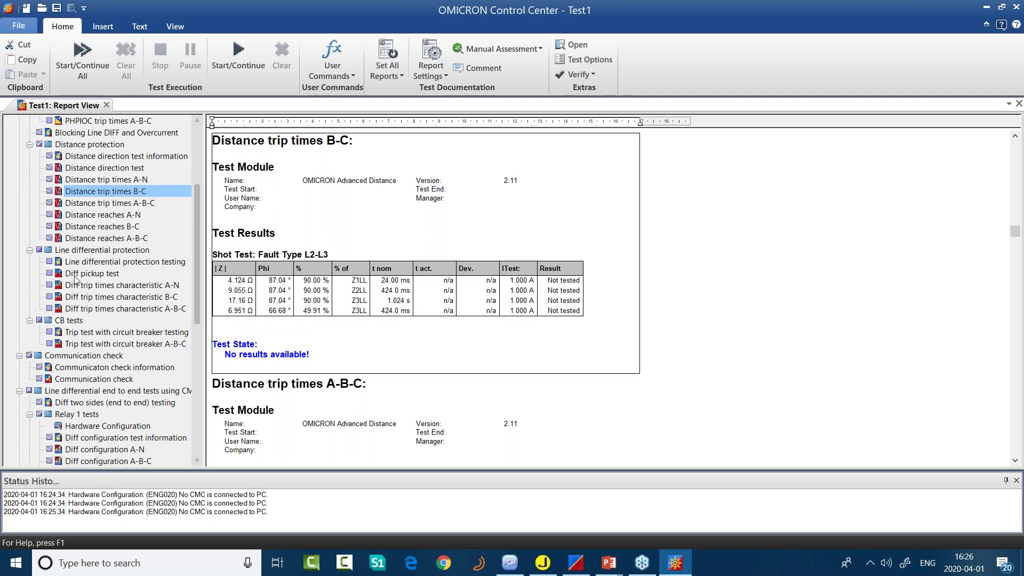
{"action": "scroll", "coordinate": [65, 132], "scroll_direction": "up", "scroll_amount": 4}
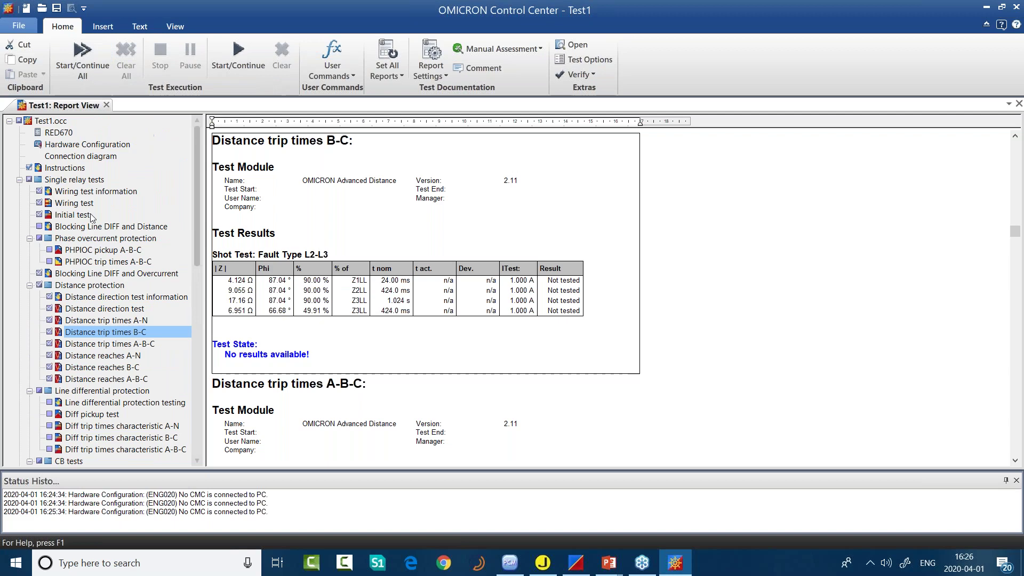
- Open the RED670 test object and display Setting Group1 of L3CPDIF: 4 under LineDiff3Terminal in the differential protection parameters
{"action": "double_click", "coordinate": [65, 132]}
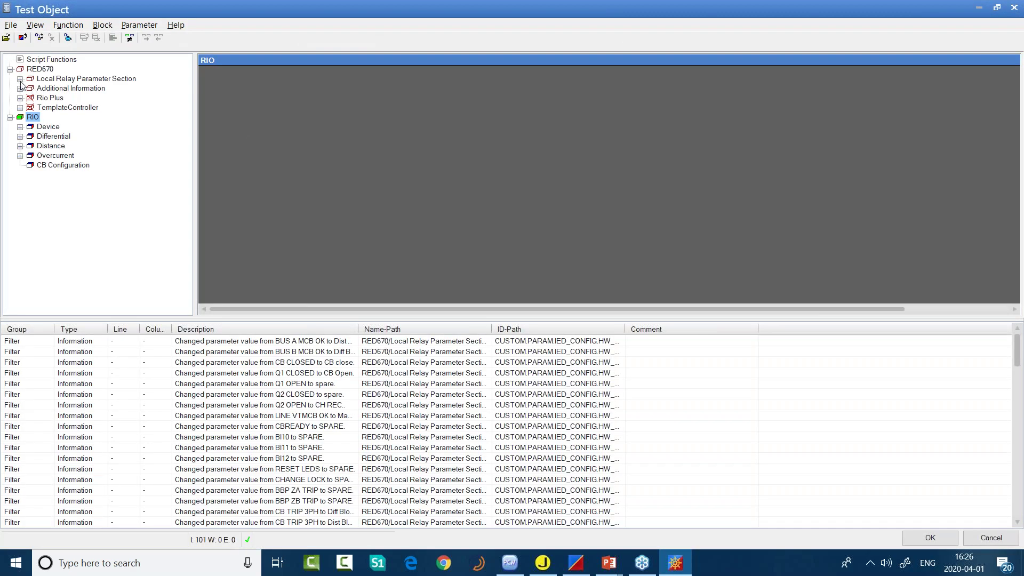
{"action": "left_click", "coordinate": [19, 79]}
{"action": "left_click", "coordinate": [31, 98]}
{"action": "left_click", "coordinate": [41, 118]}
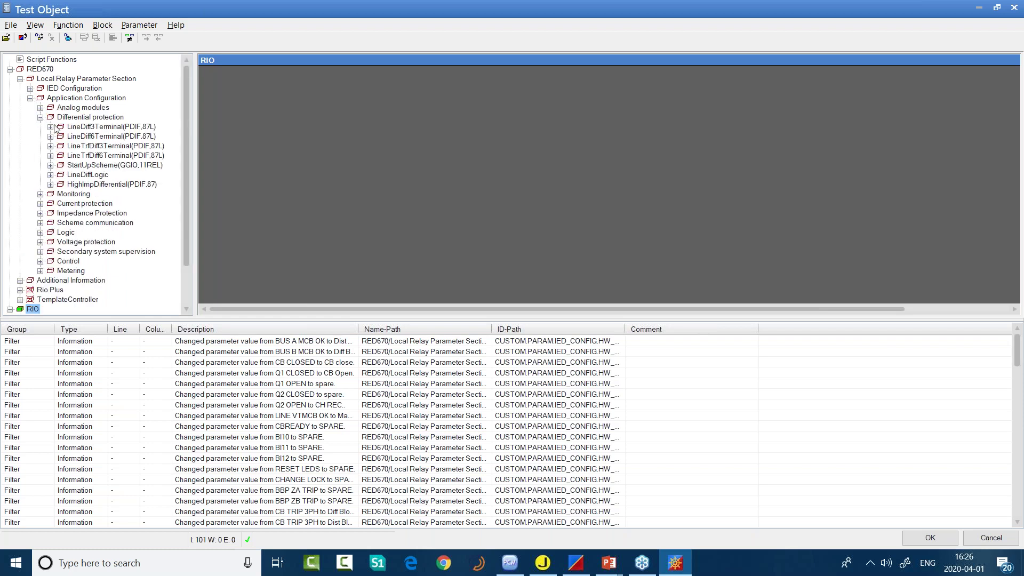
{"action": "left_click", "coordinate": [50, 126]}
{"action": "left_click", "coordinate": [60, 136]}
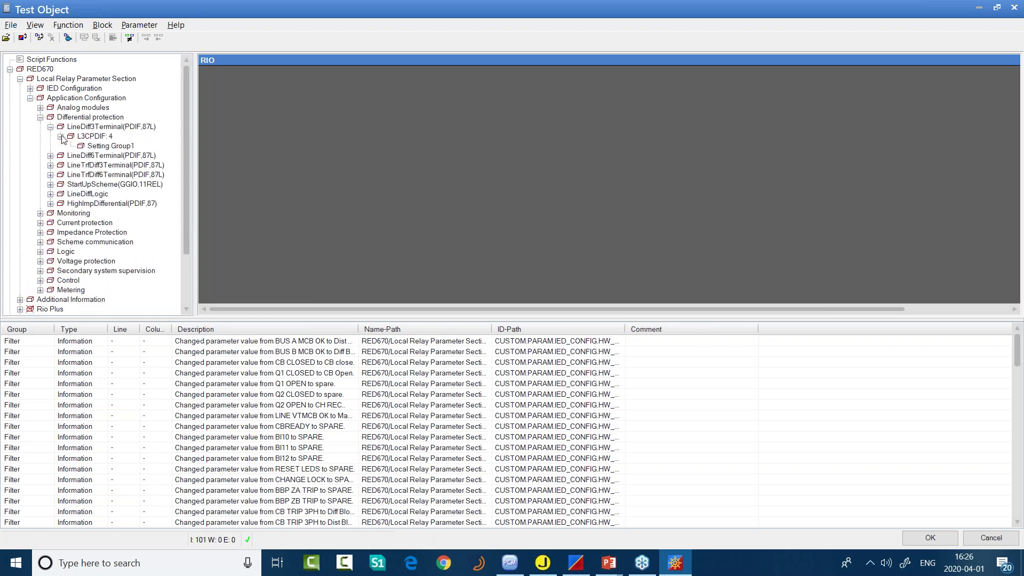
{"action": "left_click", "coordinate": [107, 146]}
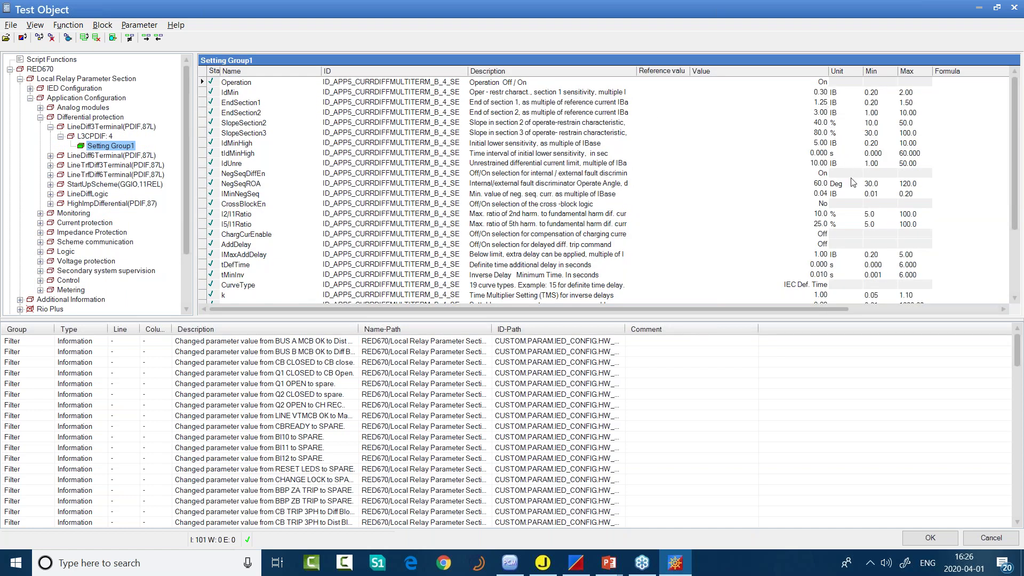
- Set ChargCurEnable to On in Setting Group1 and check the available AddDelay options, keeping Off
{"action": "left_click", "coordinate": [825, 235]}
{"action": "left_click", "coordinate": [822, 235]}
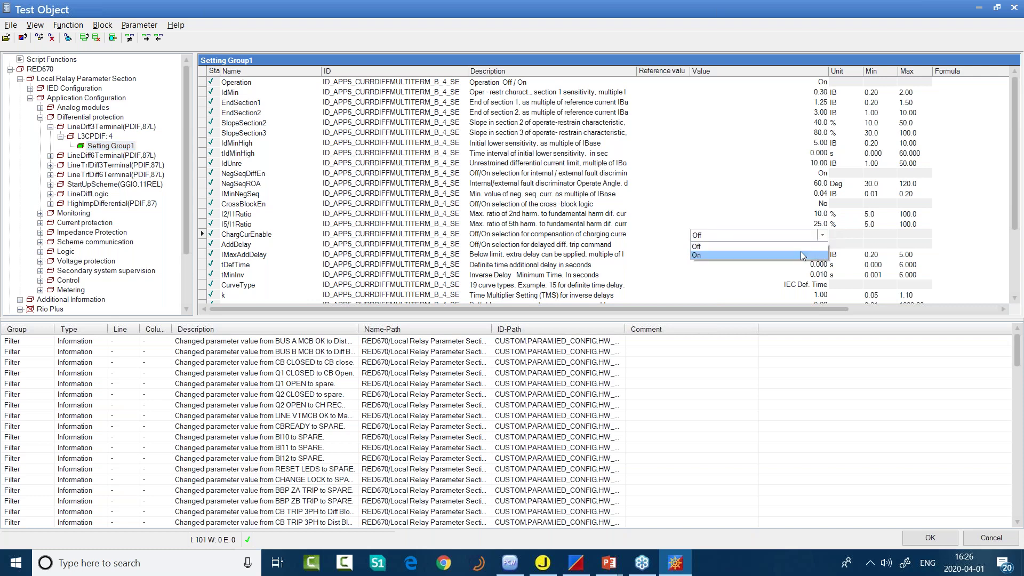
{"action": "left_click", "coordinate": [802, 256]}
{"action": "left_click", "coordinate": [824, 245]}
{"action": "left_click", "coordinate": [822, 245]}
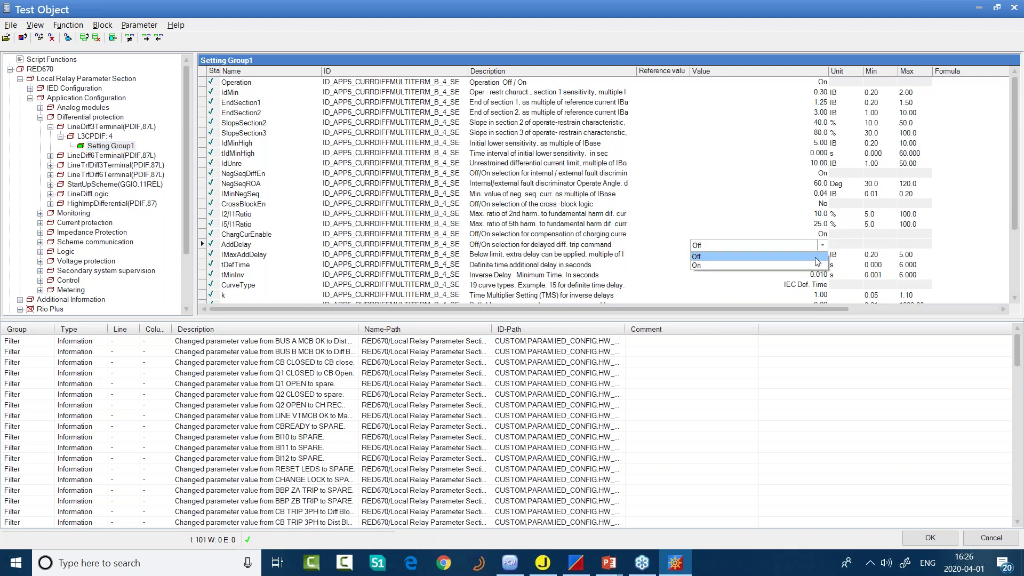
{"action": "left_click", "coordinate": [611, 242]}
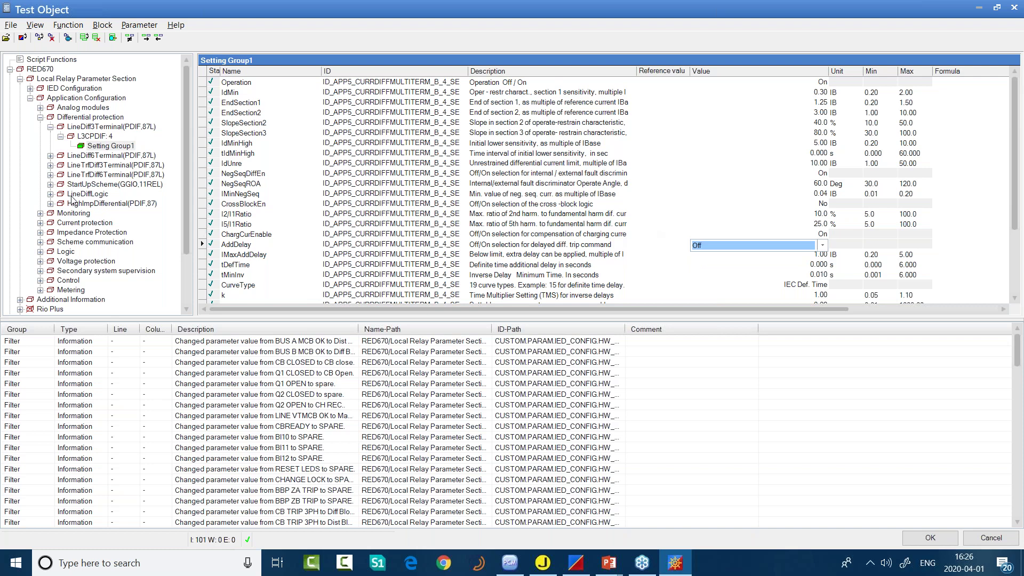
- Display the Hardware Configuration block under Additional Information and review the available Current Inputs terminal options
{"action": "left_click", "coordinate": [127, 233]}
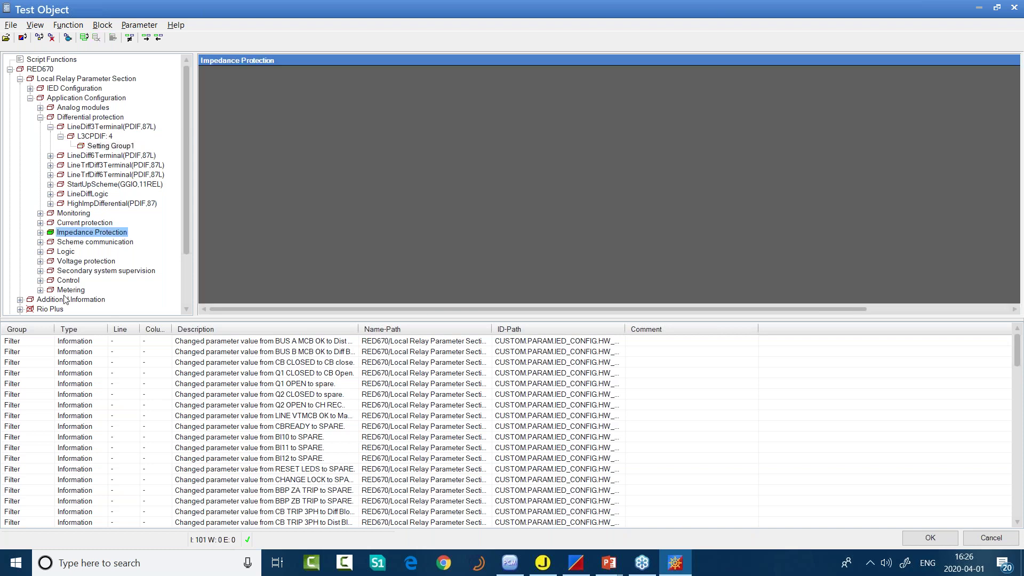
{"action": "left_click", "coordinate": [19, 299]}
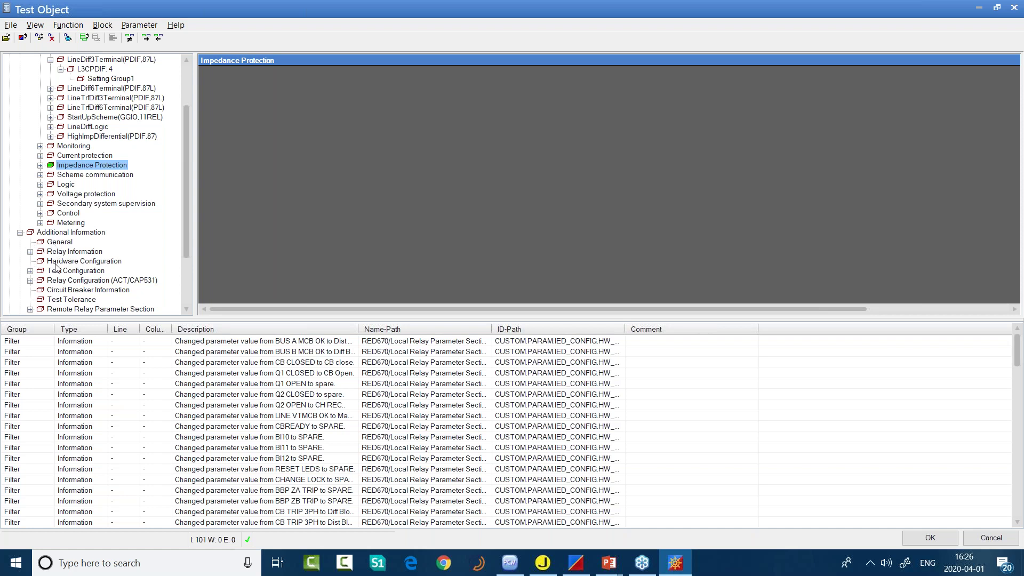
{"action": "scroll", "coordinate": [58, 256], "scroll_direction": "down", "scroll_amount": 1}
{"action": "left_click", "coordinate": [74, 233]}
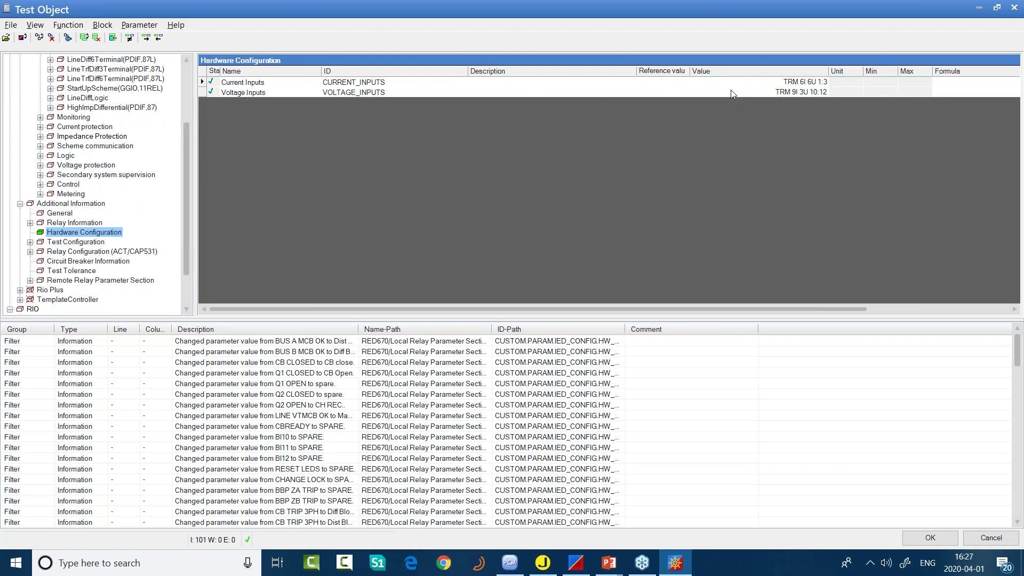
{"action": "left_click", "coordinate": [764, 82]}
{"action": "left_click", "coordinate": [764, 83]}
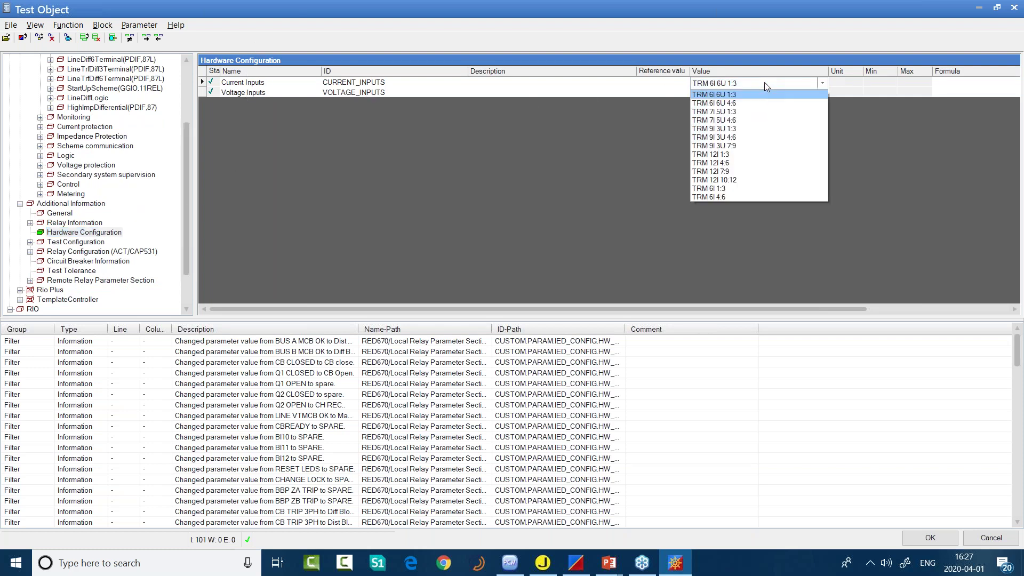
{"action": "left_click", "coordinate": [764, 82]}
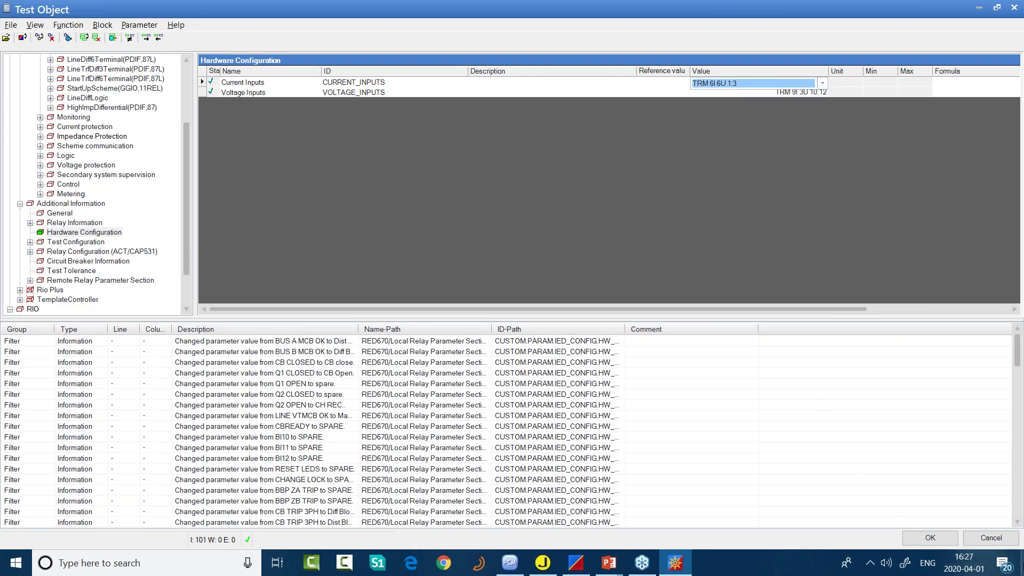
{"action": "left_click", "coordinate": [1022, 564]}
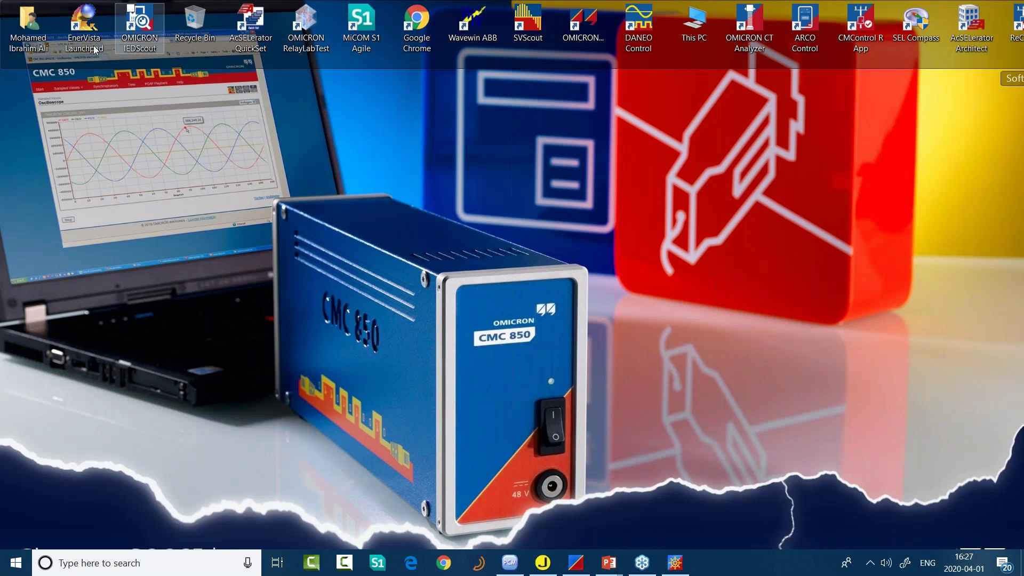
{"action": "left_click_drag", "start_coordinate": [703, 69], "coordinate": [537, 76]}
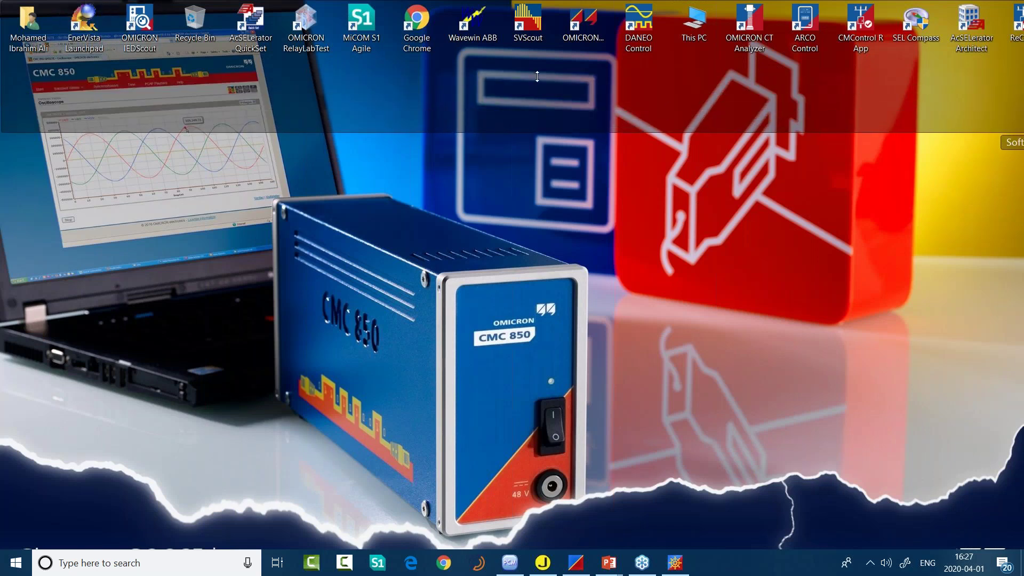
{"action": "left_click", "coordinate": [34, 40]}
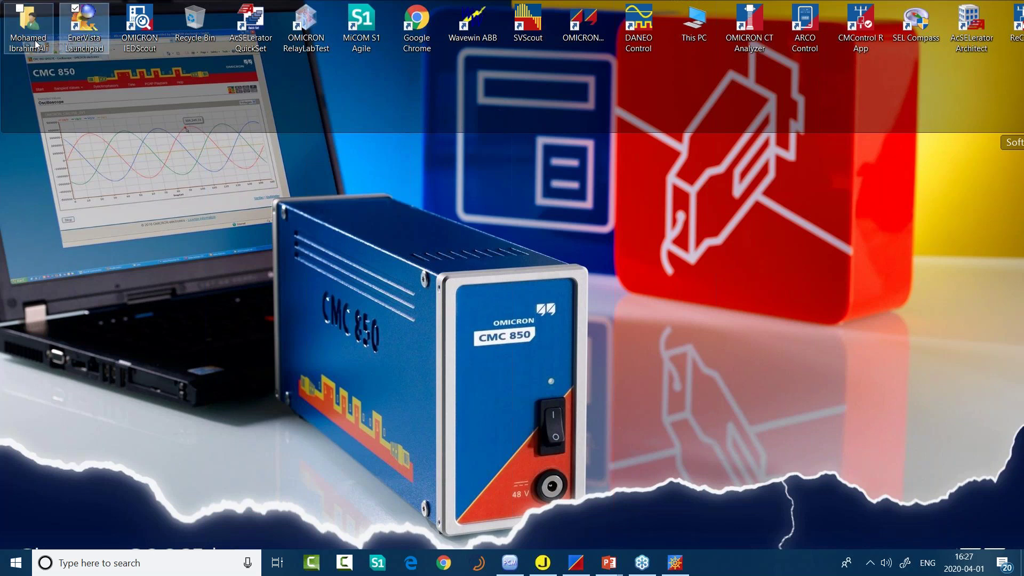
{"action": "left_click", "coordinate": [749, 26]}
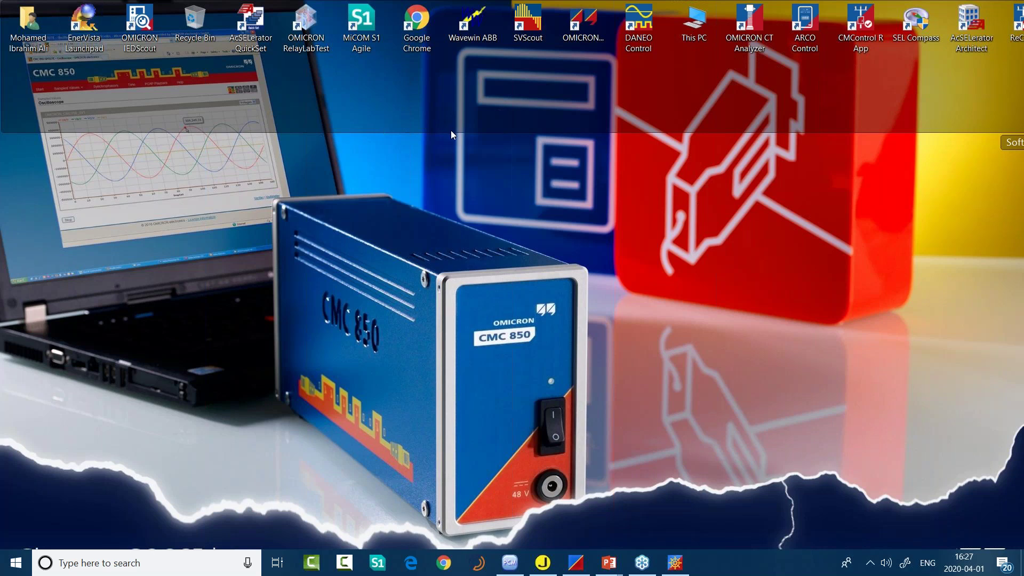
{"action": "left_click_drag", "start_coordinate": [449, 123], "coordinate": [449, 85]}
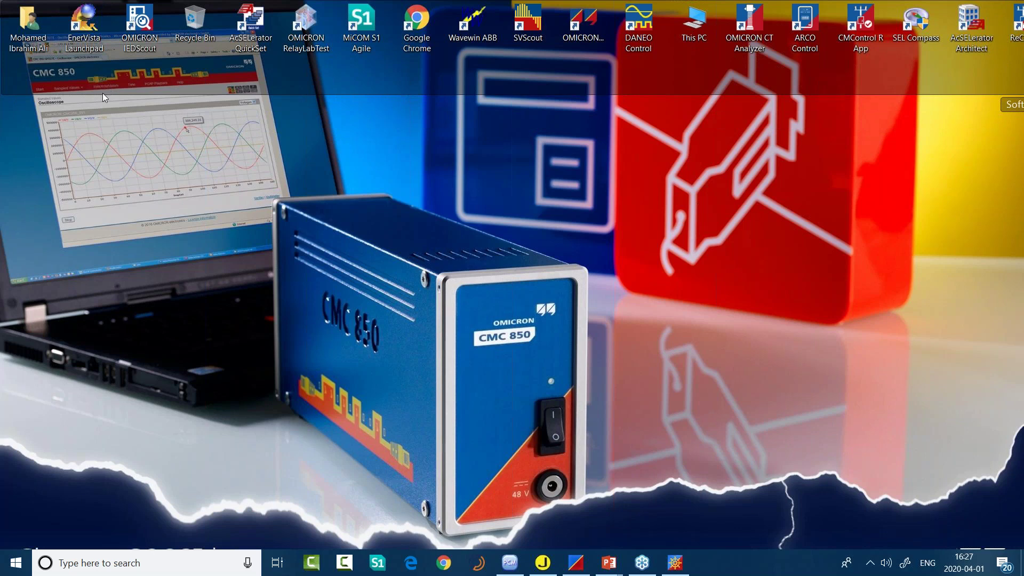
{"action": "left_click", "coordinate": [17, 564]}
{"action": "key", "text": "Escape"}
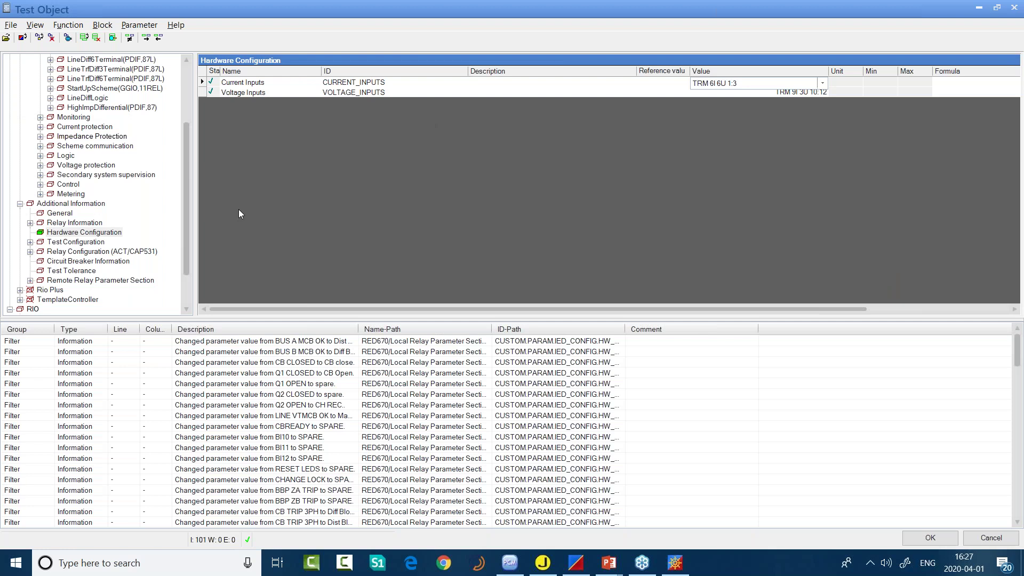
- Switch to File Explorer and browse to the OMICRON folder in ProgramData on Local Disk (C:)
{"action": "key", "text": "super+e"}
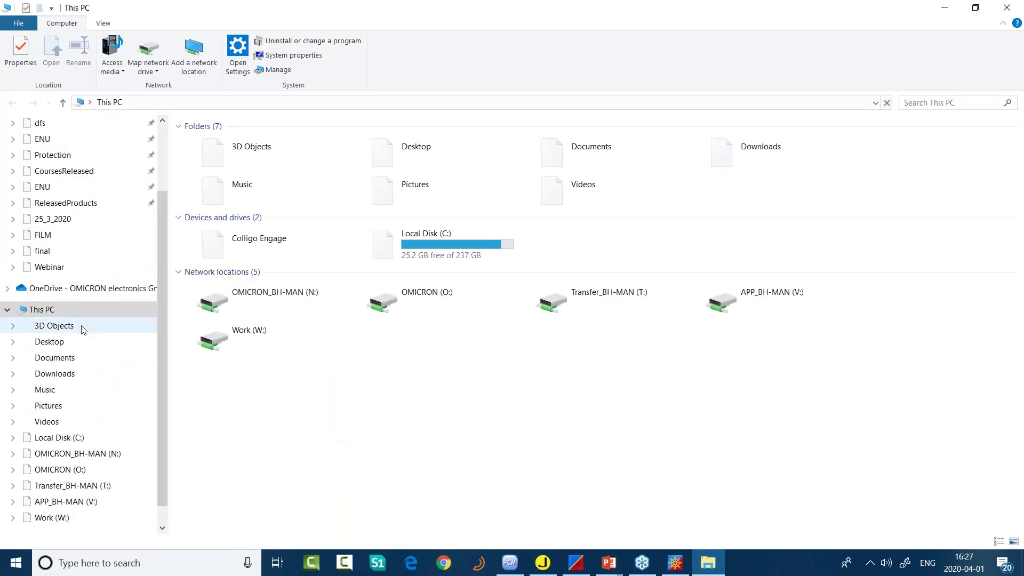
{"action": "double_click", "coordinate": [412, 246]}
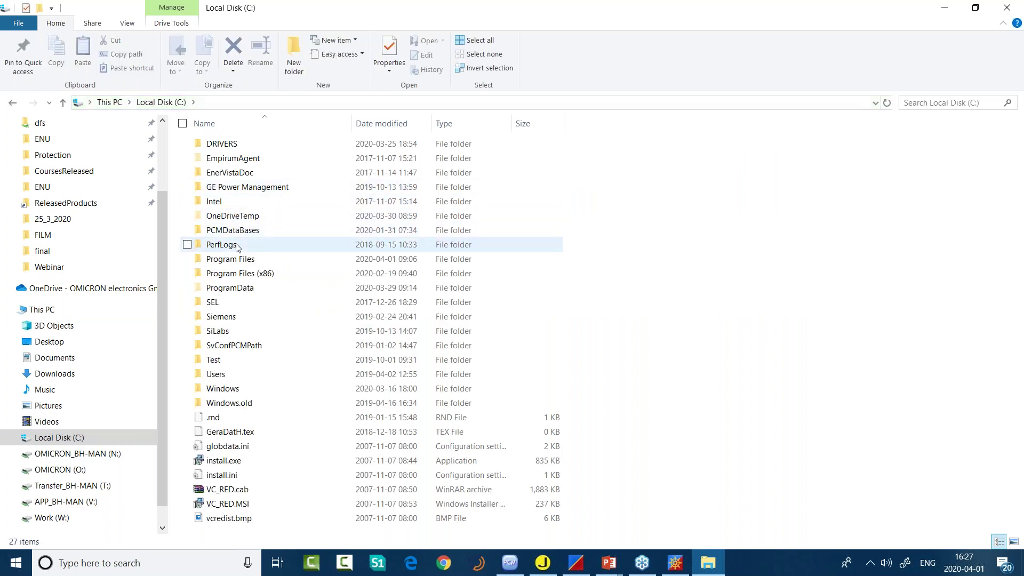
{"action": "left_click", "coordinate": [233, 291]}
{"action": "double_click", "coordinate": [234, 292]}
{"action": "left_click", "coordinate": [231, 215]}
{"action": "key", "text": "o"}
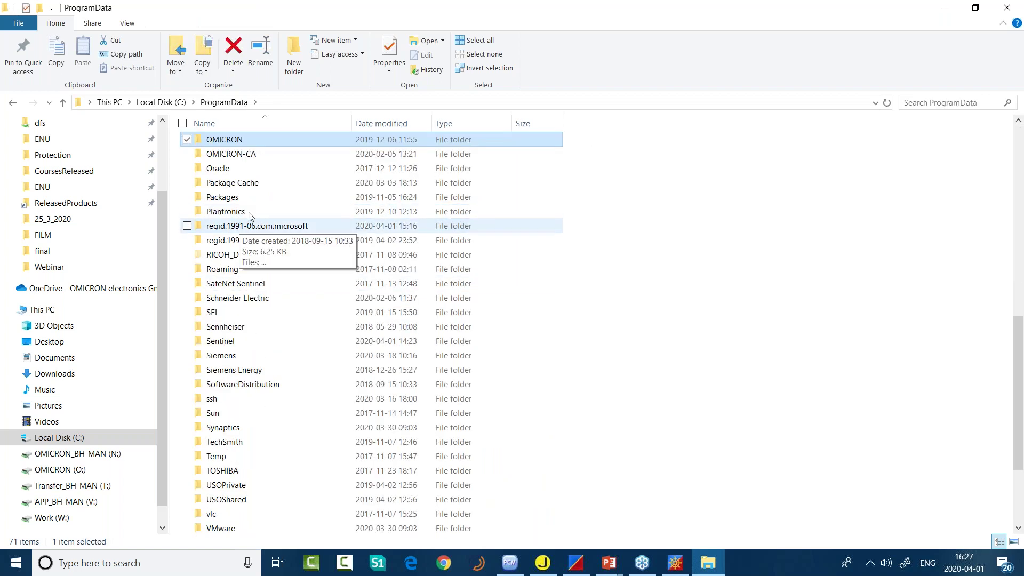
{"action": "double_click", "coordinate": [245, 145]}
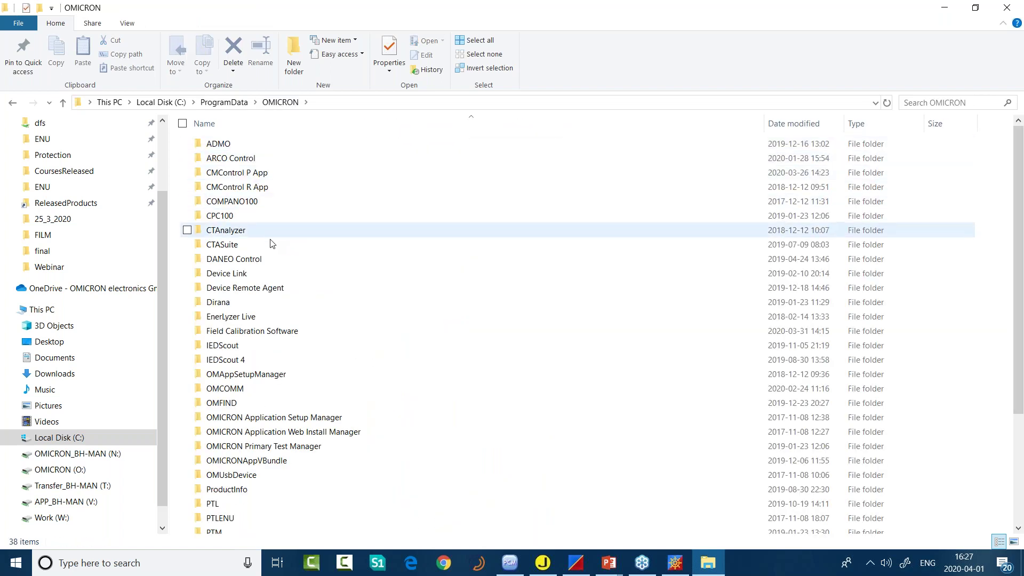
{"action": "left_click", "coordinate": [264, 261]}
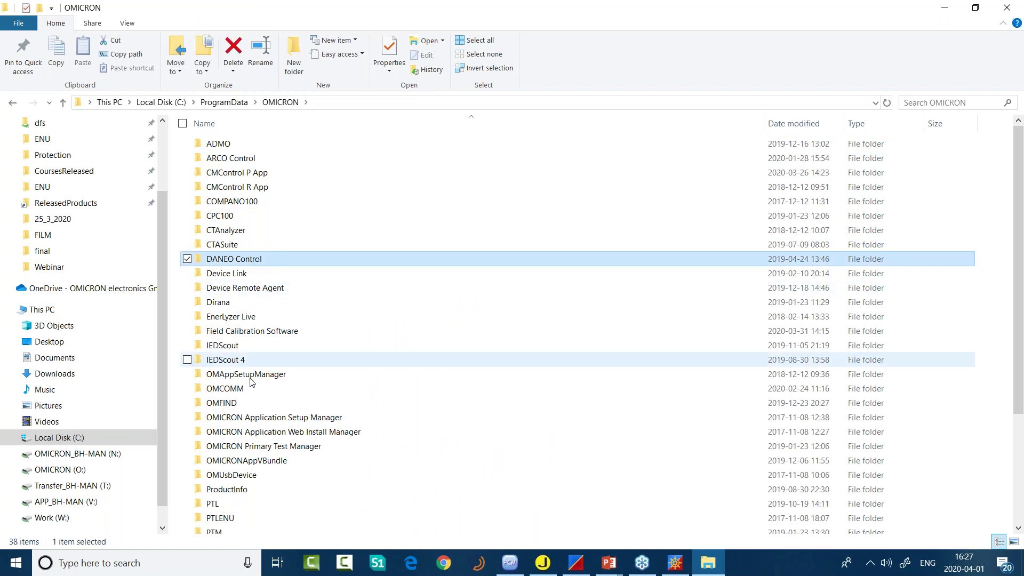
- Browse to PTL, ABB, RED670 V1.2 Line and open the PTT User Manual PDF in Adobe Acrobat Reader
{"action": "double_click", "coordinate": [230, 505]}
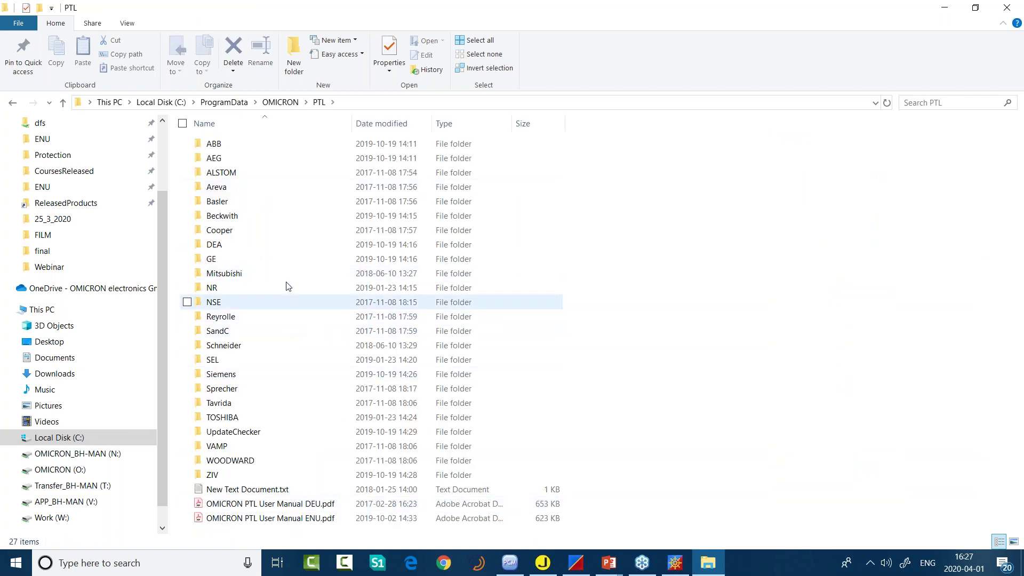
{"action": "double_click", "coordinate": [227, 146]}
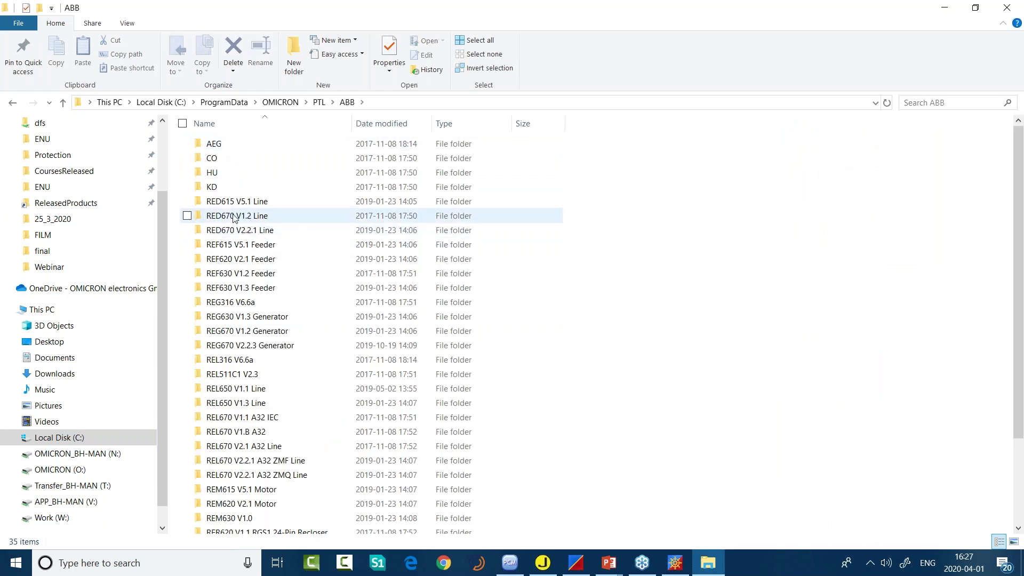
{"action": "double_click", "coordinate": [233, 217]}
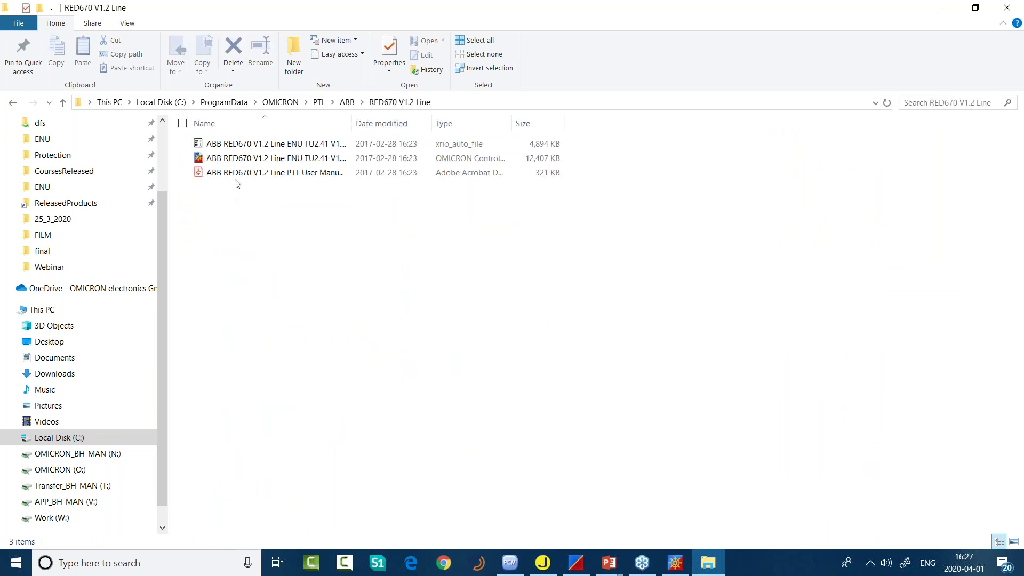
{"action": "left_click", "coordinate": [236, 174]}
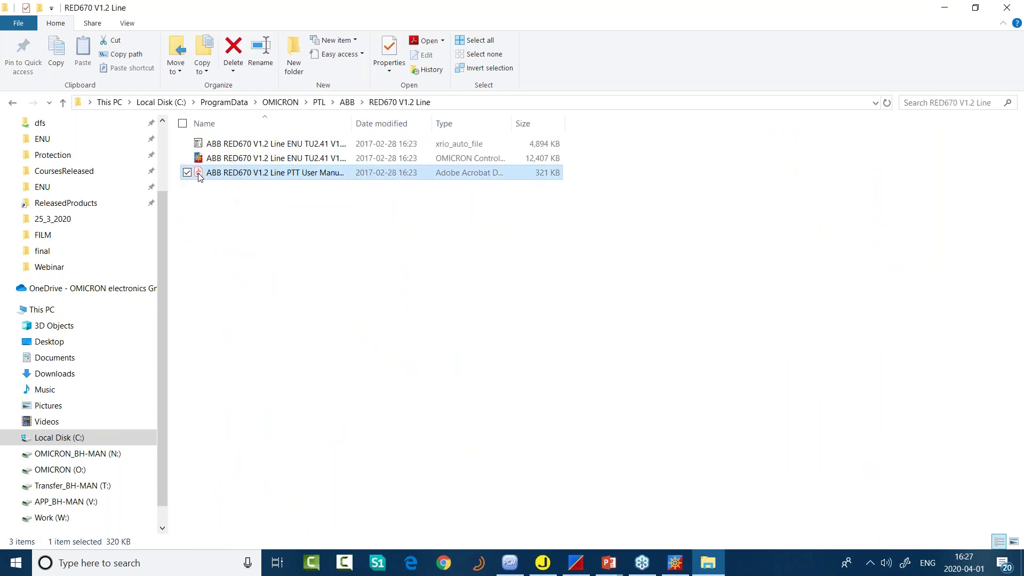
{"action": "double_click", "coordinate": [245, 173]}
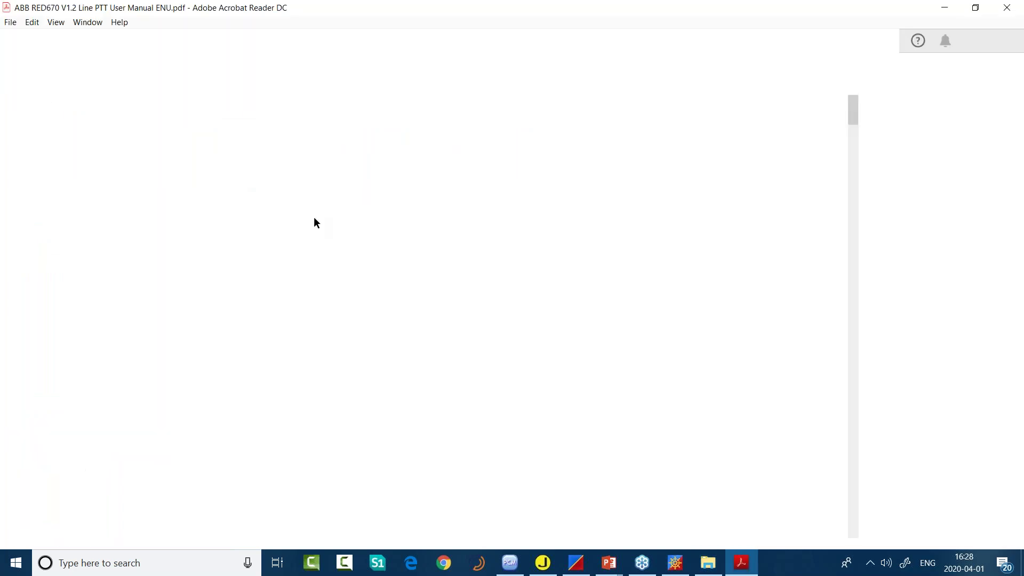
- Read the manual's Additional Information sections on Hardware Configuration, Test Configuration and Distance Zones Starting Application Configuration
{"action": "scroll", "coordinate": [371, 245], "scroll_direction": "down", "scroll_amount": 1}
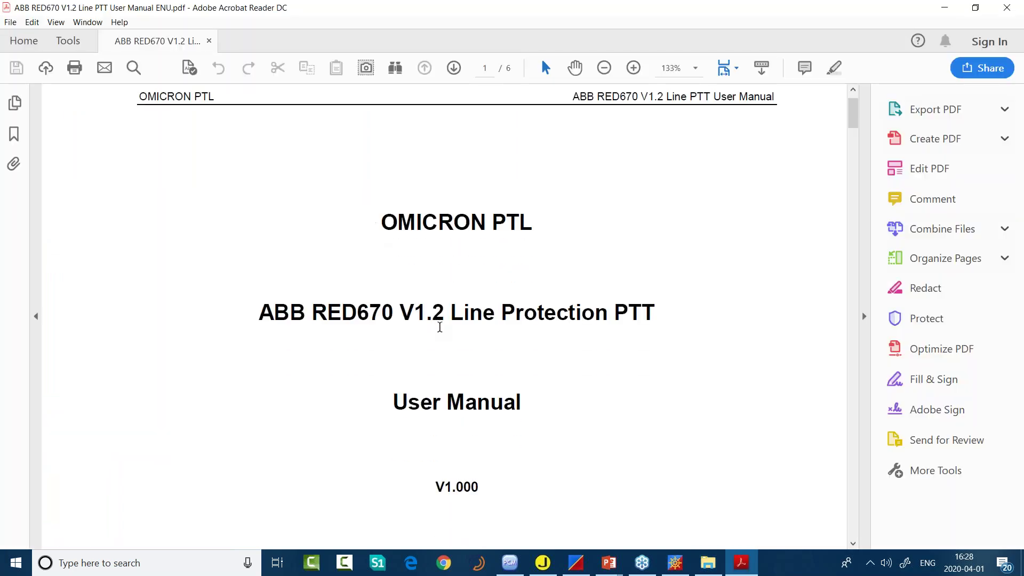
{"action": "scroll", "coordinate": [439, 327], "scroll_direction": "down", "scroll_amount": 12}
{"action": "scroll", "coordinate": [445, 316], "scroll_direction": "down", "scroll_amount": 10}
{"action": "scroll", "coordinate": [445, 315], "scroll_direction": "down", "scroll_amount": 10}
{"action": "scroll", "coordinate": [312, 301], "scroll_direction": "down", "scroll_amount": 5}
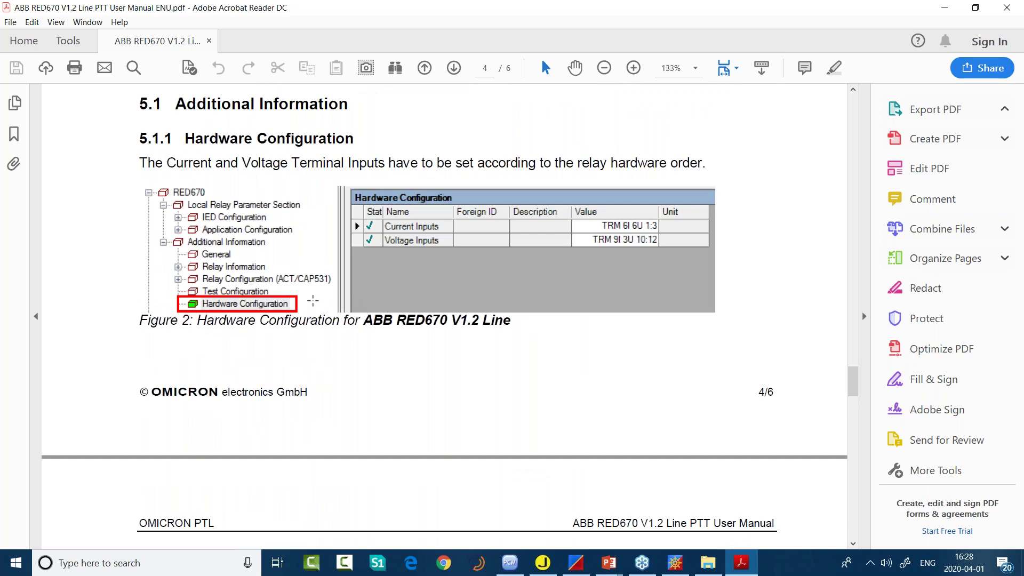
{"action": "scroll", "coordinate": [511, 339], "scroll_direction": "down", "scroll_amount": 9}
{"action": "scroll", "coordinate": [509, 339], "scroll_direction": "down", "scroll_amount": 5}
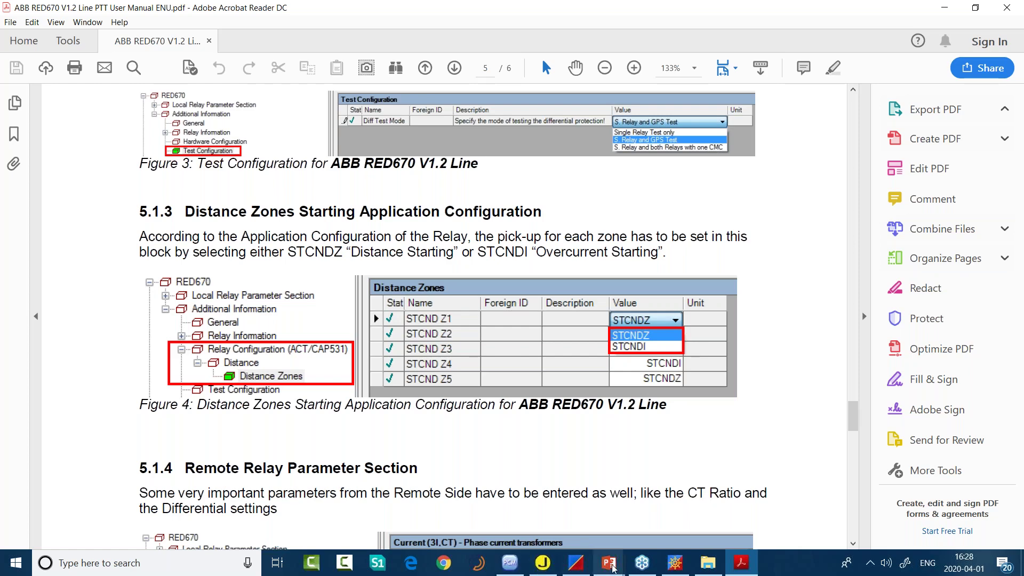
- Read the manual's Remote Relay Parameter Section and present the Protection Testing Library slides from PTL components to Benefits in PowerPoint
{"action": "key", "text": "Page_Down"}
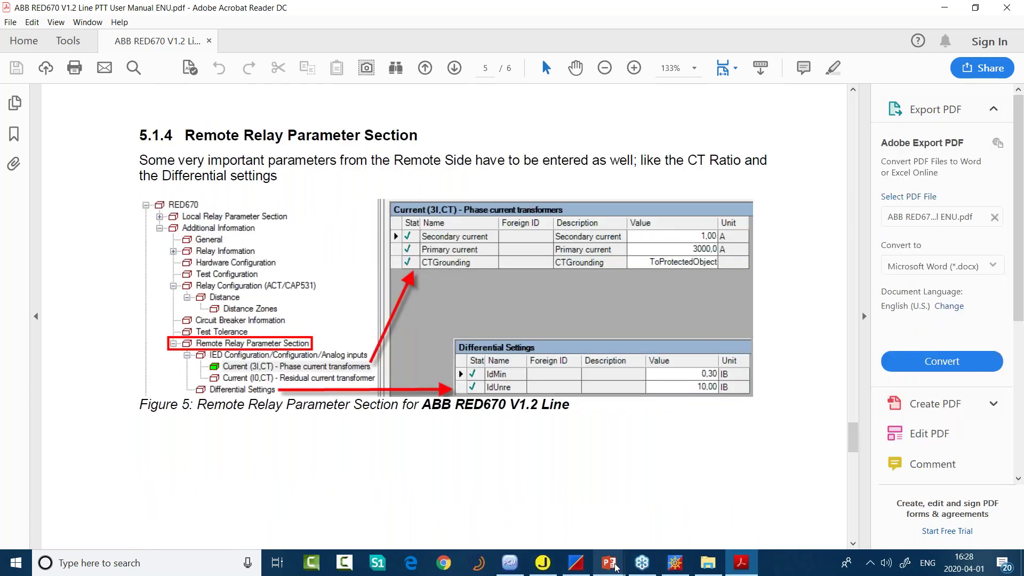
{"action": "mouse_move", "coordinate": [616, 567]}
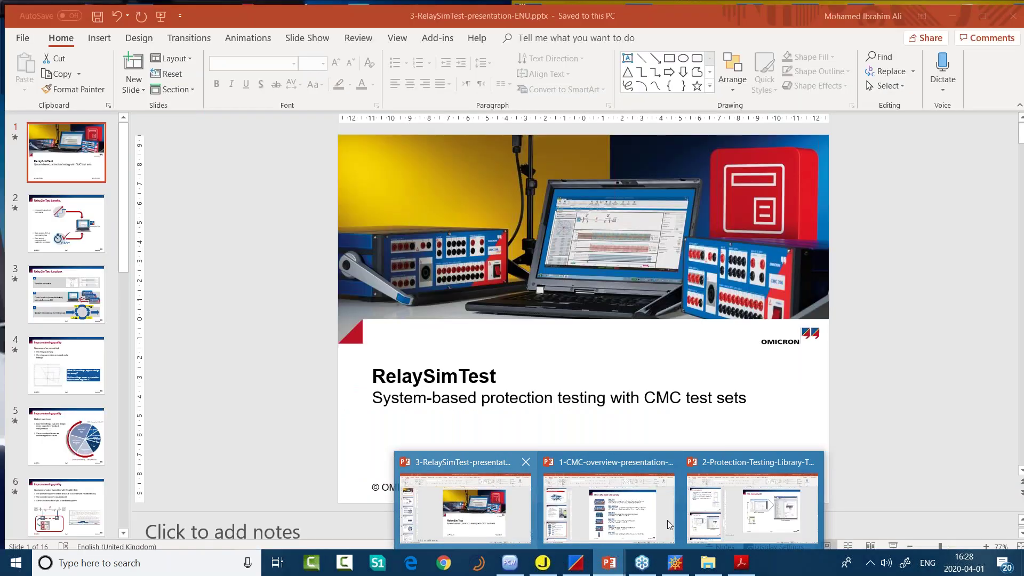
{"action": "left_click", "coordinate": [752, 509]}
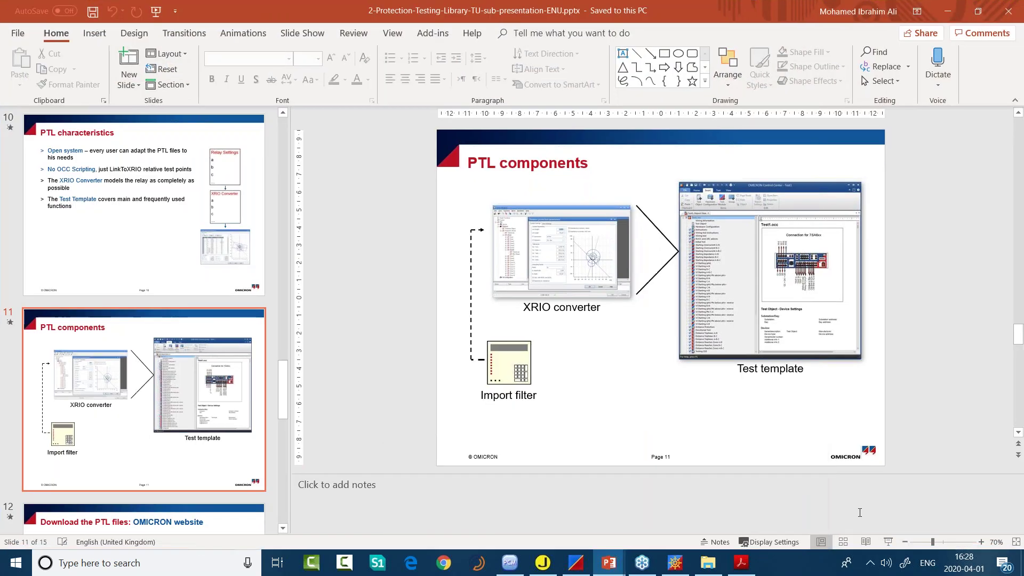
{"action": "left_click", "coordinate": [888, 542]}
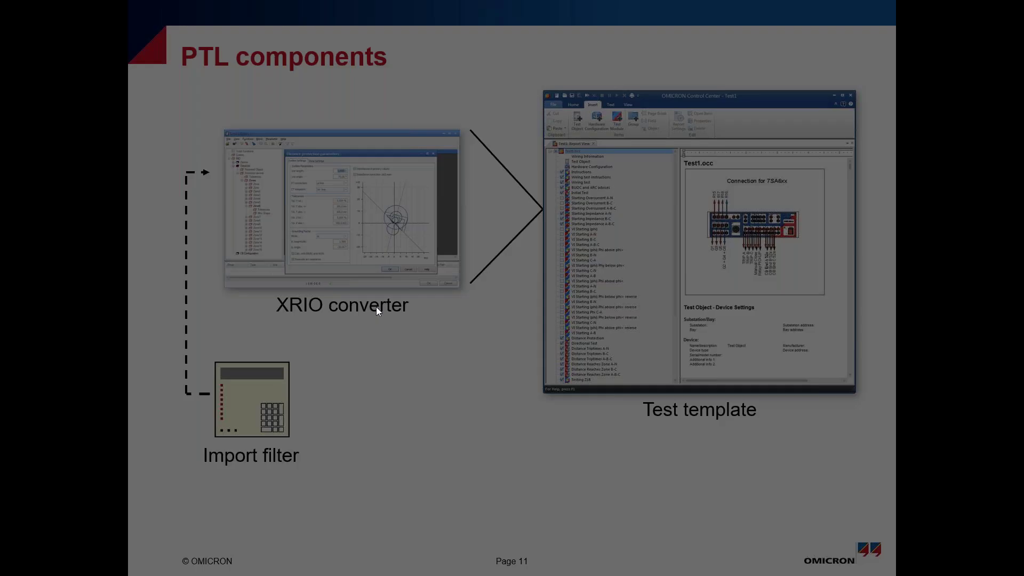
{"action": "left_click", "coordinate": [376, 306]}
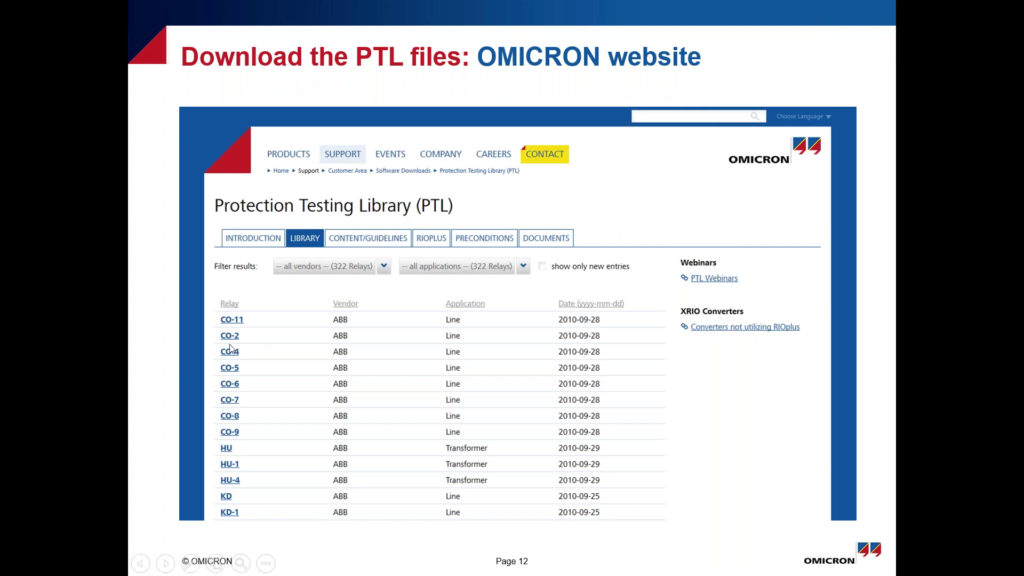
{"action": "key", "text": "Right"}
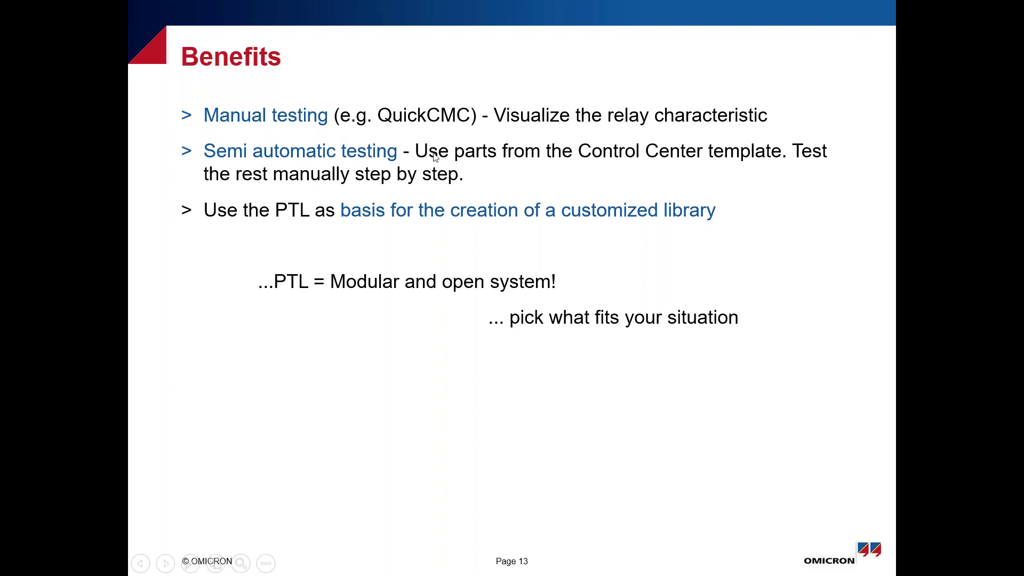
{"action": "key", "text": "Escape"}
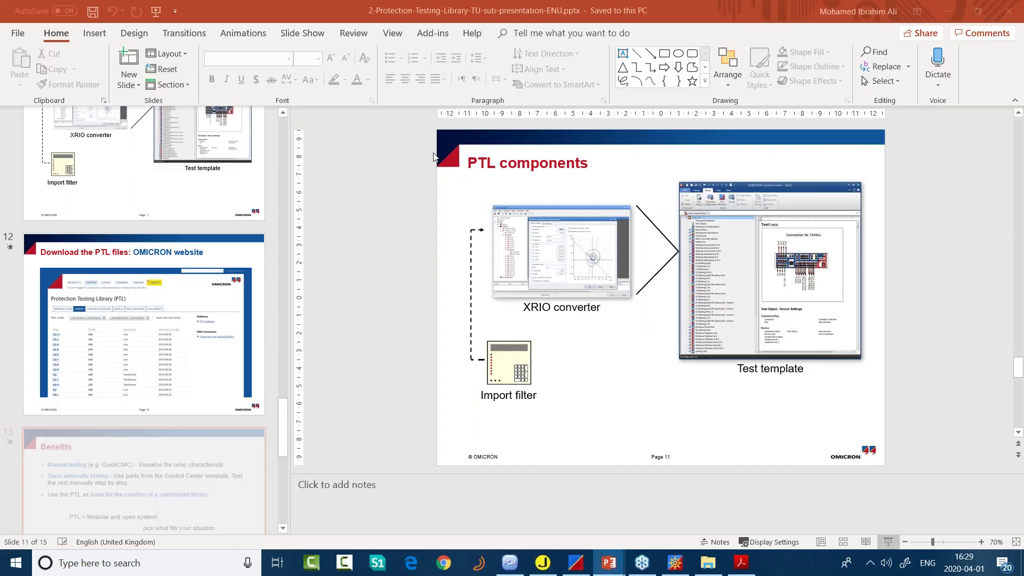
- Switch to OMICRON Test Universe, start the QuickCMC test module and open its Test Object
{"action": "left_click", "coordinate": [578, 568]}
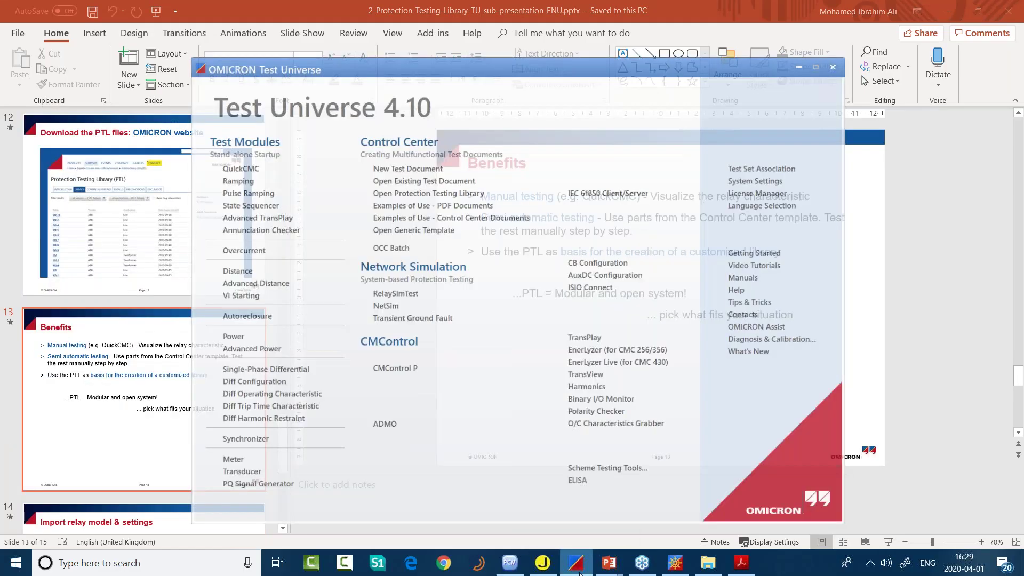
{"action": "left_click", "coordinate": [222, 149]}
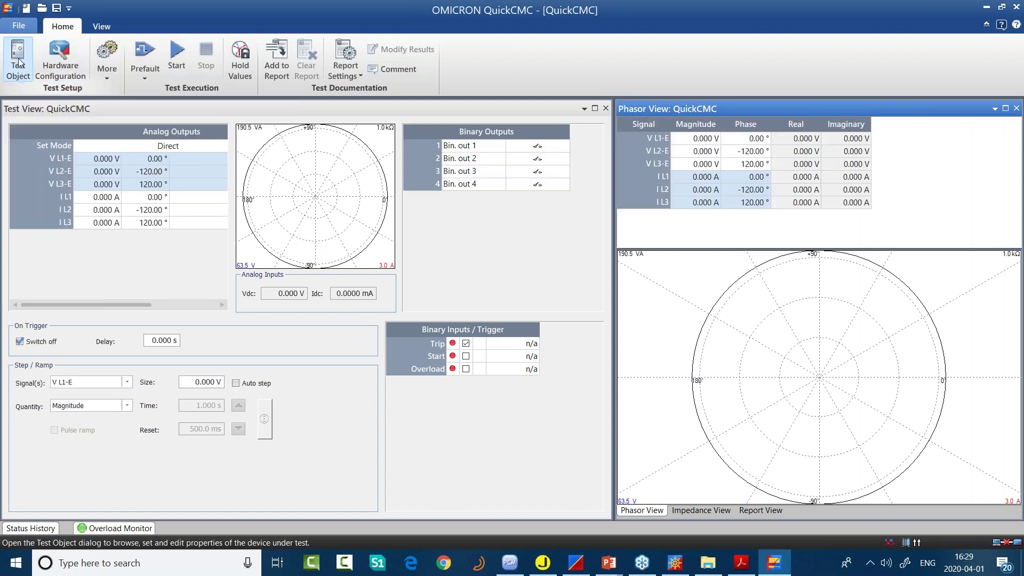
{"action": "left_click", "coordinate": [24, 66]}
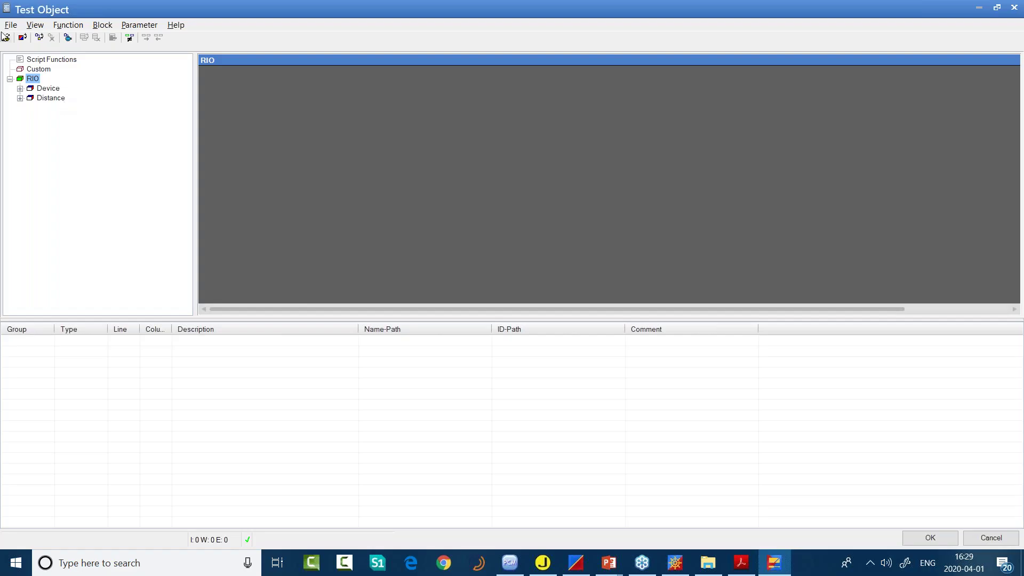
{"action": "left_click", "coordinate": [11, 24]}
{"action": "left_click", "coordinate": [148, 88]}
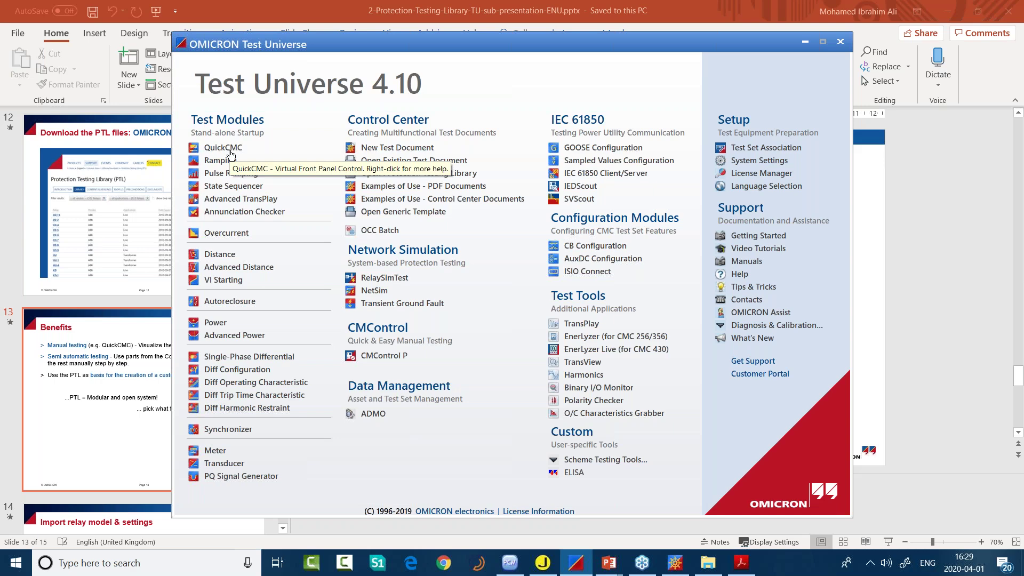
{"action": "left_click", "coordinate": [230, 151]}
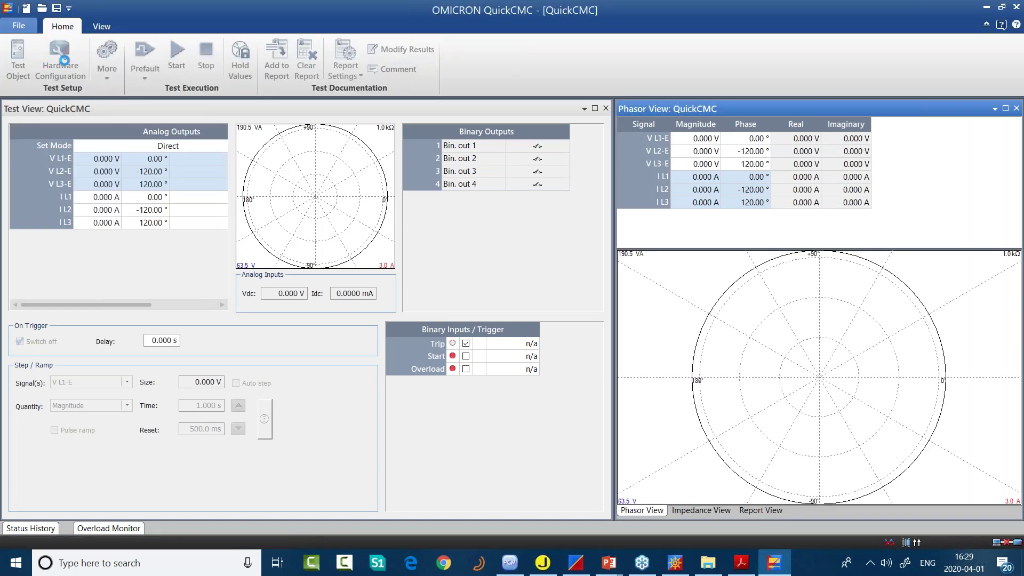
{"action": "left_click", "coordinate": [18, 60]}
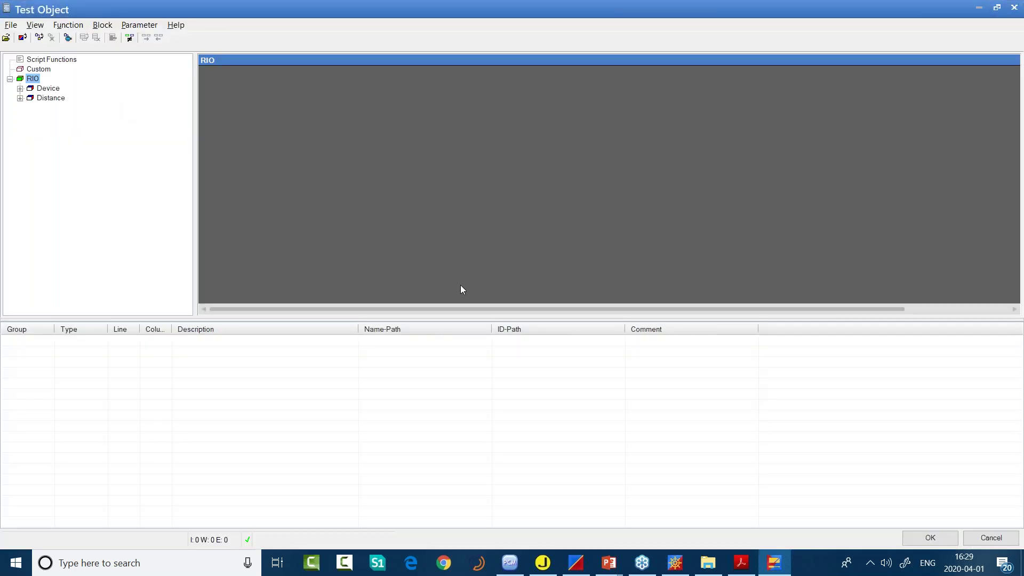
- Import the ABB RED670 V1.2 Line ENU TU2.41 V1.000.xrio converter from the PTL folder into the test object
{"action": "left_click", "coordinate": [10, 25]}
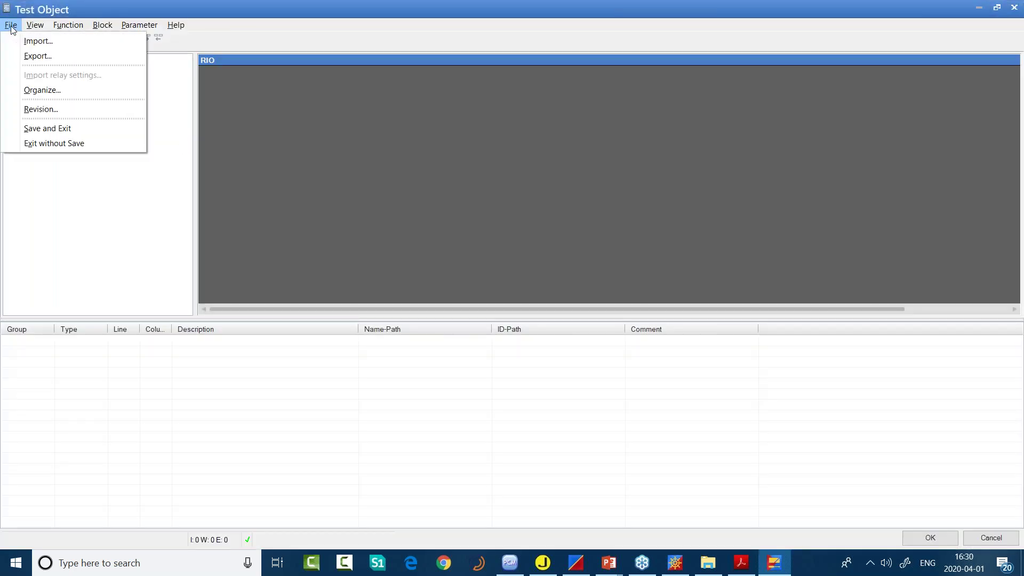
{"action": "left_click", "coordinate": [26, 43]}
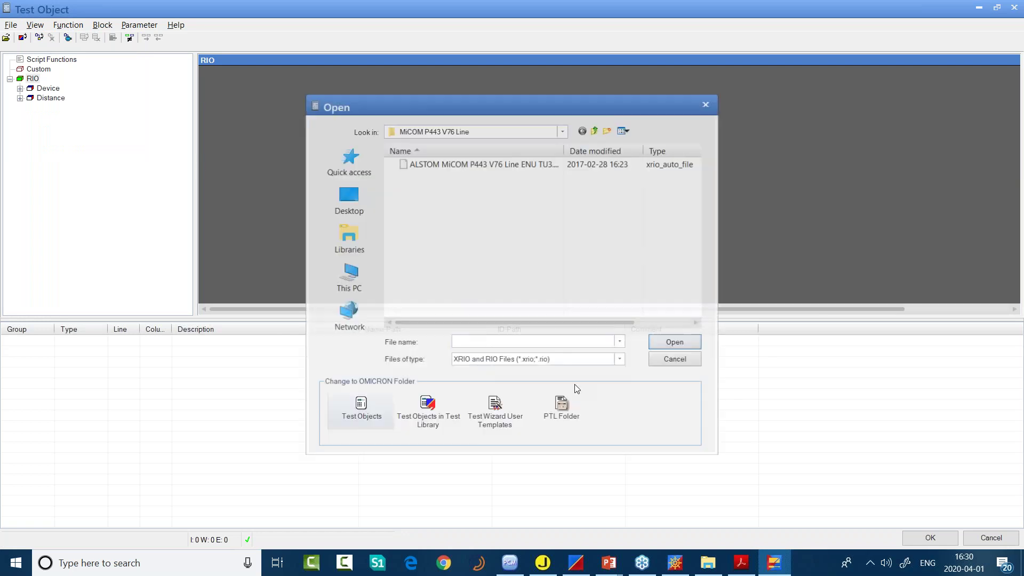
{"action": "left_click", "coordinate": [570, 402]}
{"action": "double_click", "coordinate": [424, 165]}
{"action": "double_click", "coordinate": [452, 227]}
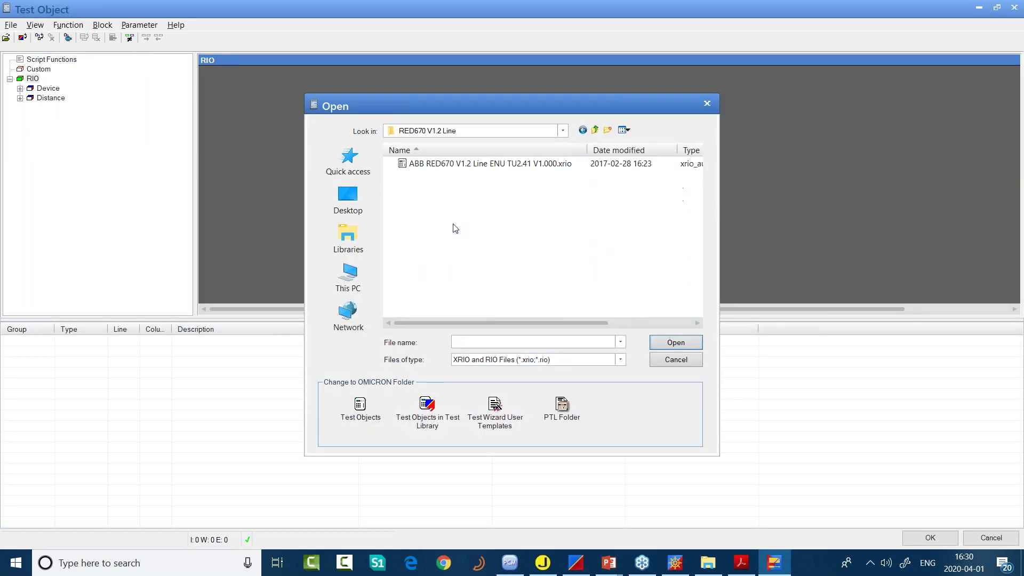
{"action": "double_click", "coordinate": [469, 164]}
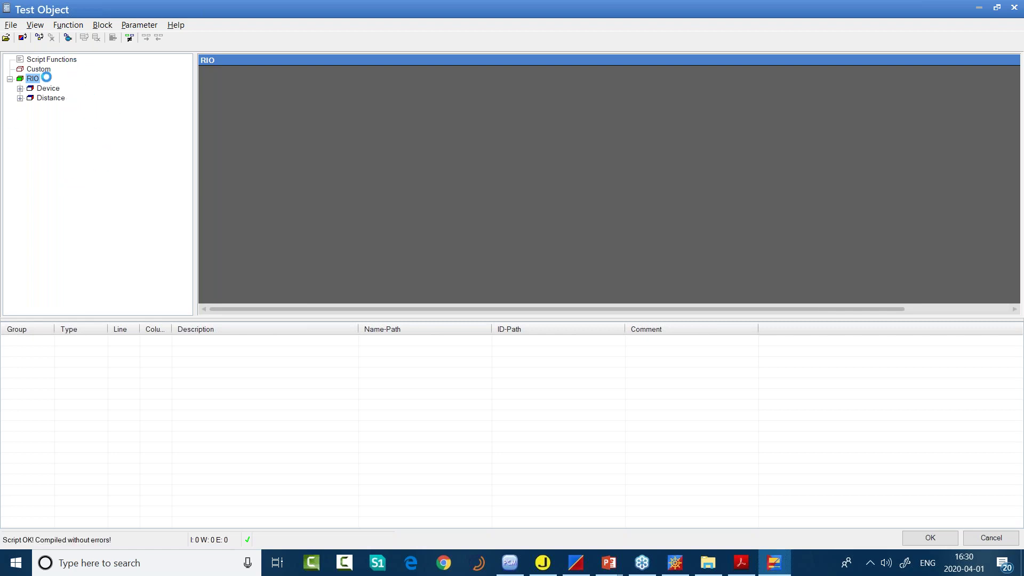
- Import the relay settings from webinar.xrio in the Desktop's Webinar folder with the Standard Filter for XRIO Files and accept the test object
{"action": "left_click", "coordinate": [10, 69]}
{"action": "left_click", "coordinate": [7, 26]}
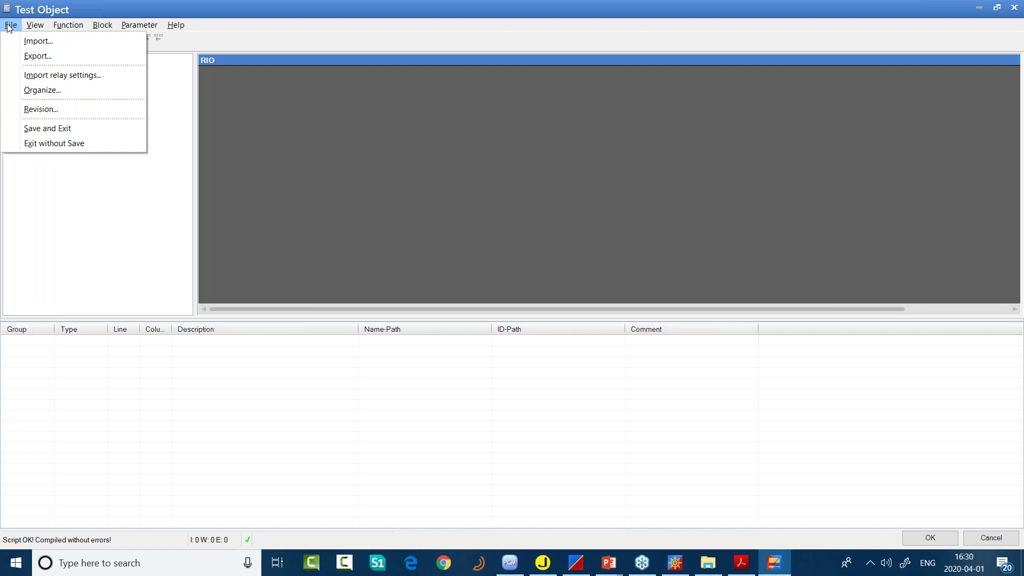
{"action": "left_click", "coordinate": [47, 74]}
{"action": "left_click", "coordinate": [451, 321]}
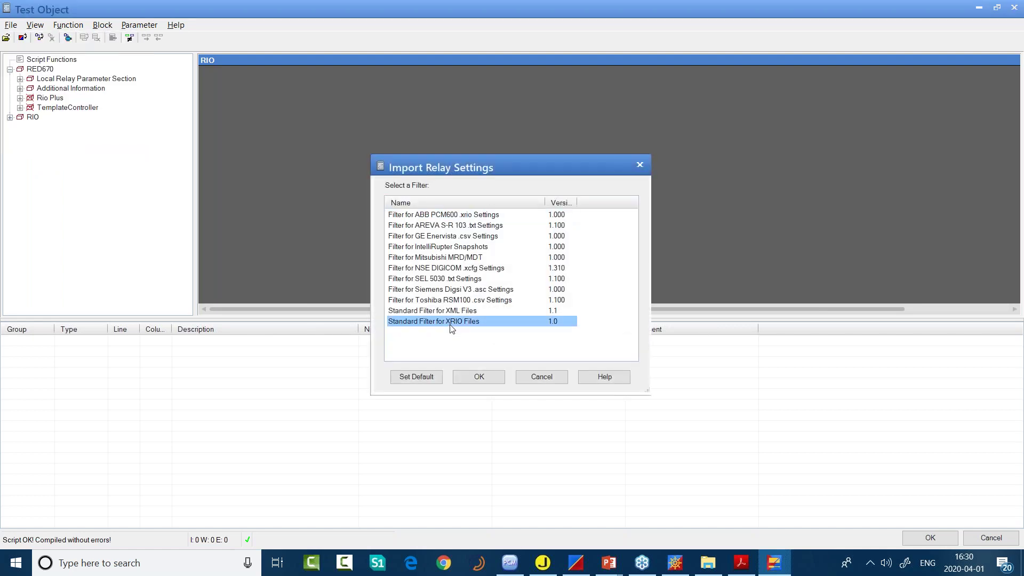
{"action": "left_click", "coordinate": [479, 377]}
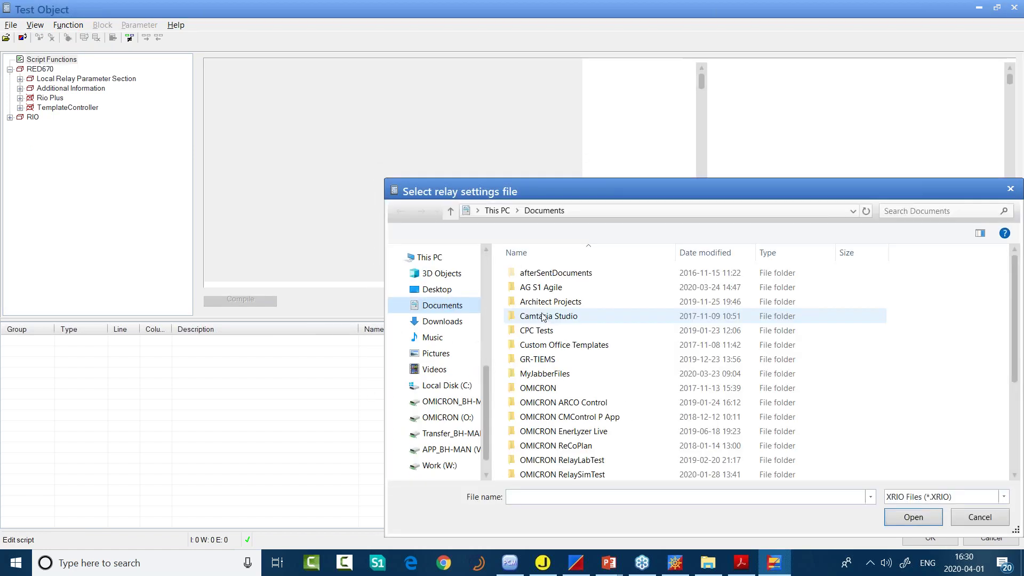
{"action": "left_click", "coordinate": [437, 289]}
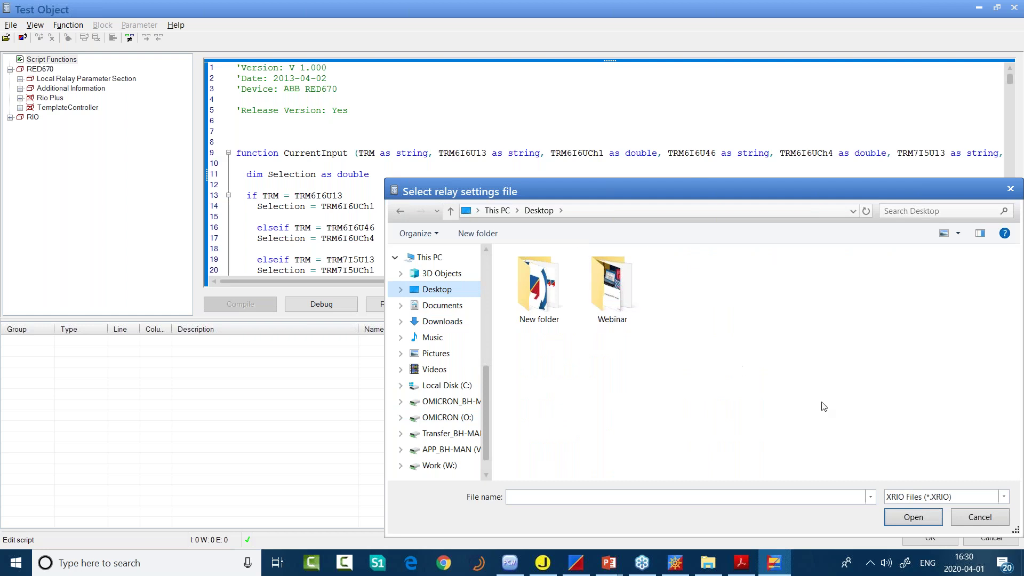
{"action": "double_click", "coordinate": [620, 293]}
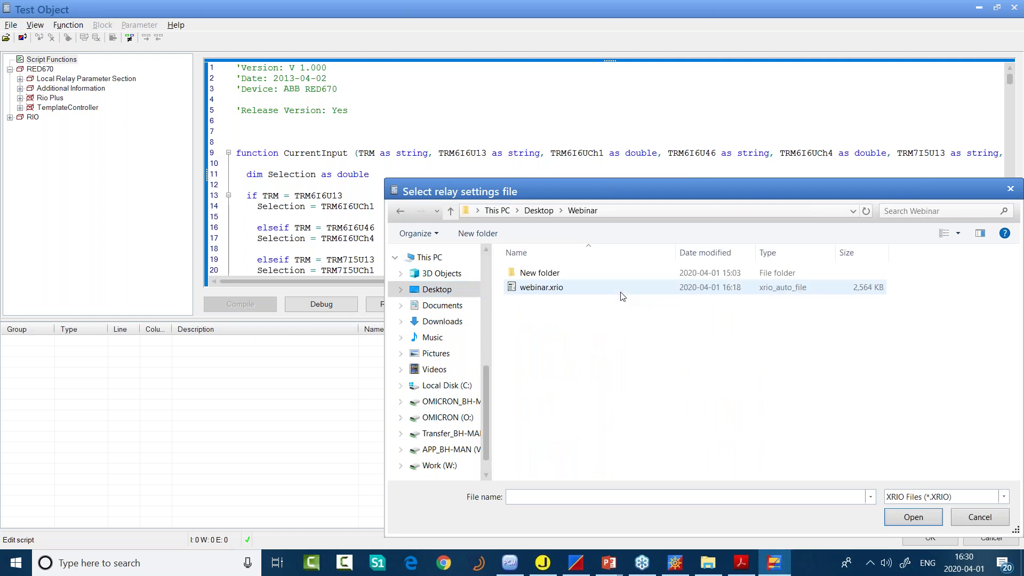
{"action": "left_click", "coordinate": [593, 293]}
{"action": "double_click", "coordinate": [593, 294]}
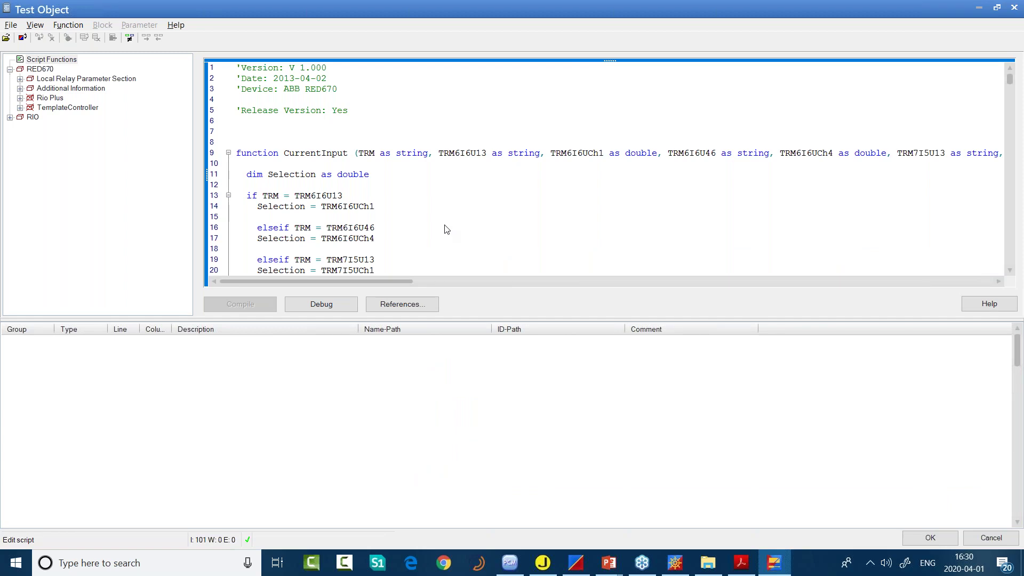
{"action": "left_click", "coordinate": [562, 313]}
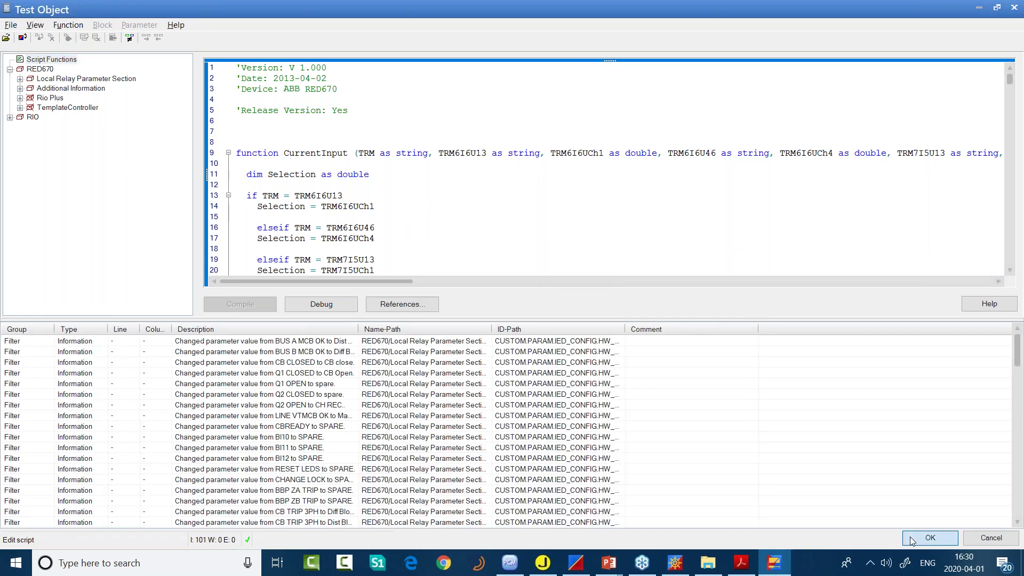
{"action": "left_click", "coordinate": [912, 542]}
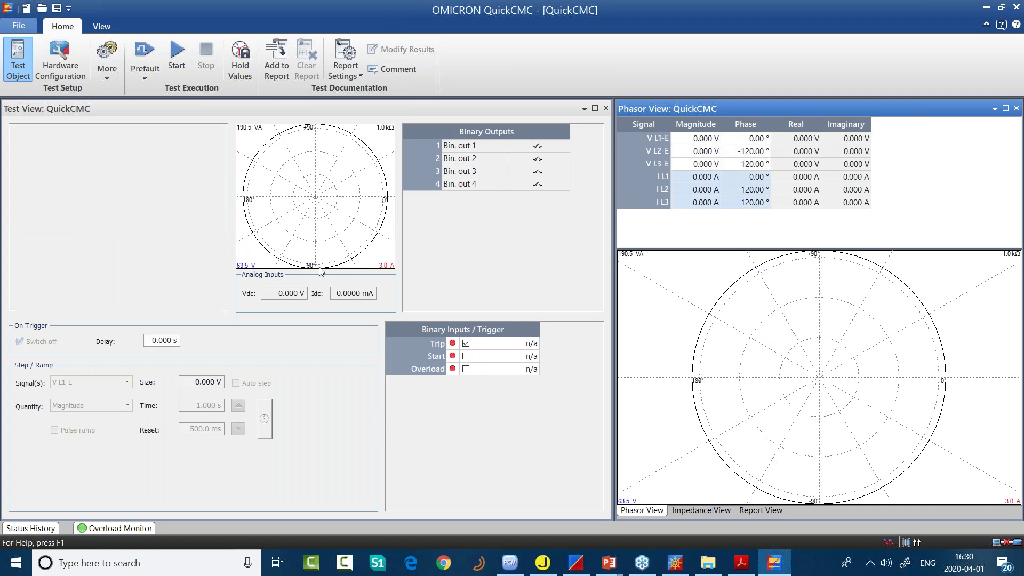
- Set the analog outputs to Z-I const. mode and place the L1-E fault point at about 14.33 Ω, 57° in the Impedance View
{"action": "left_click", "coordinate": [721, 513]}
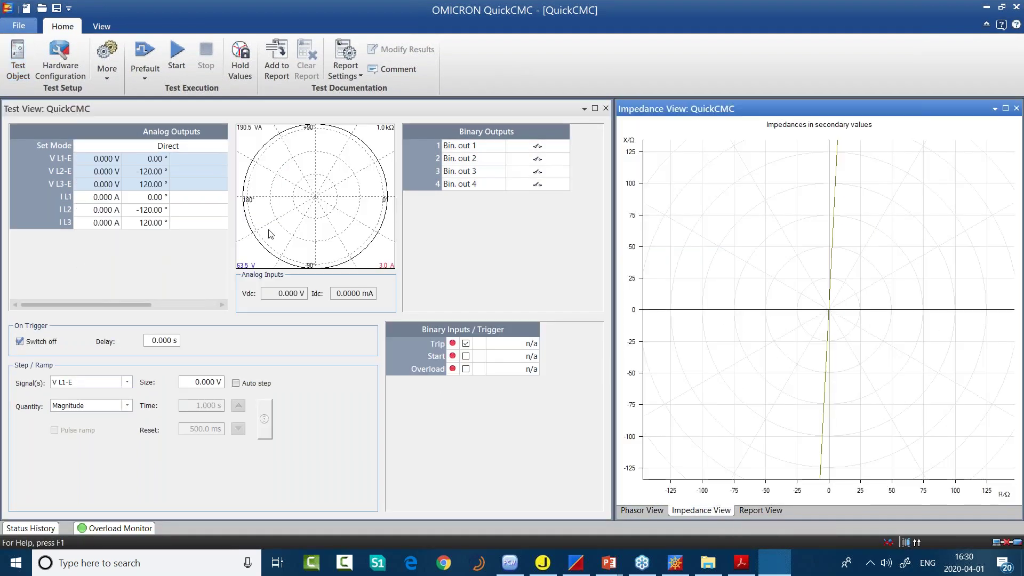
{"action": "left_click", "coordinate": [174, 148]}
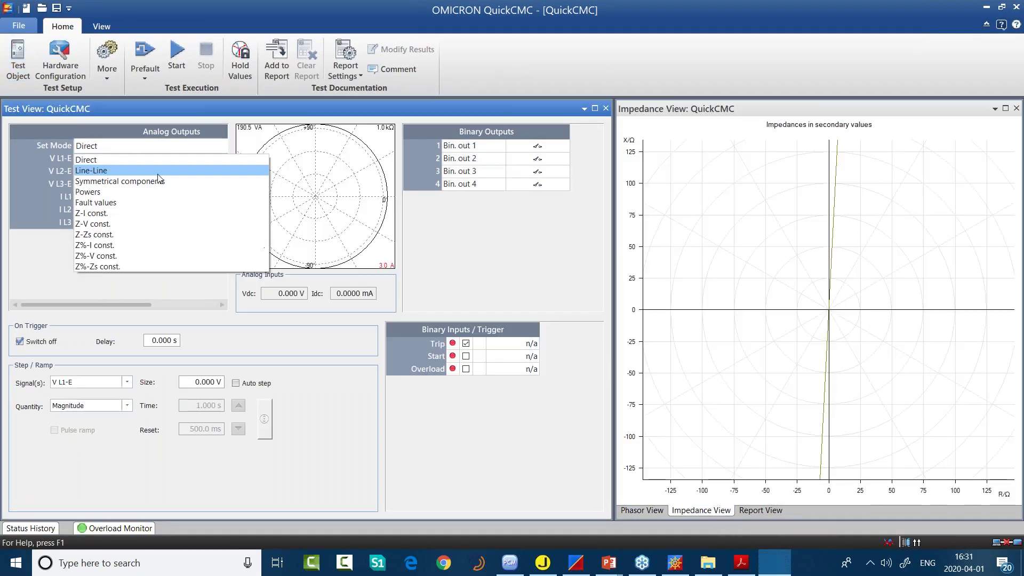
{"action": "left_click", "coordinate": [146, 212]}
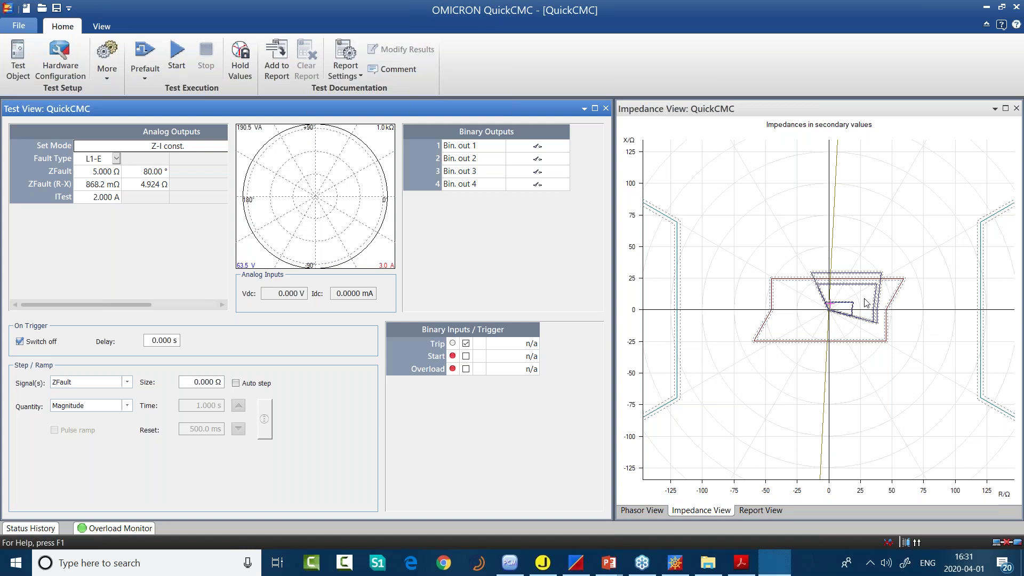
{"action": "left_click", "coordinate": [848, 292]}
{"action": "left_click", "coordinate": [838, 294]}
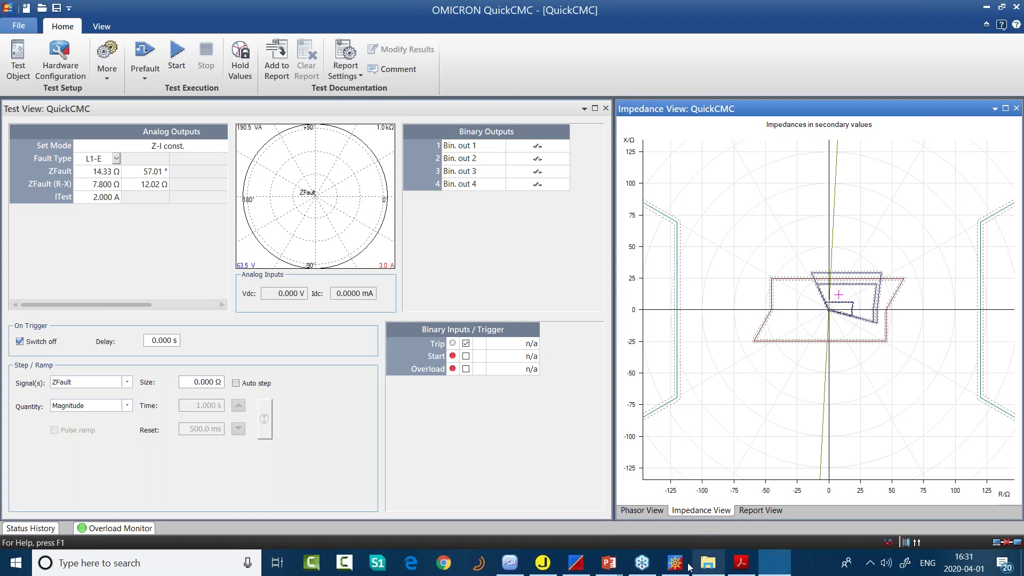
- Switch to the Protection Testing Library presentation in PowerPoint and present the Benefits and Import relay model & settings slides
{"action": "mouse_move", "coordinate": [677, 565]}
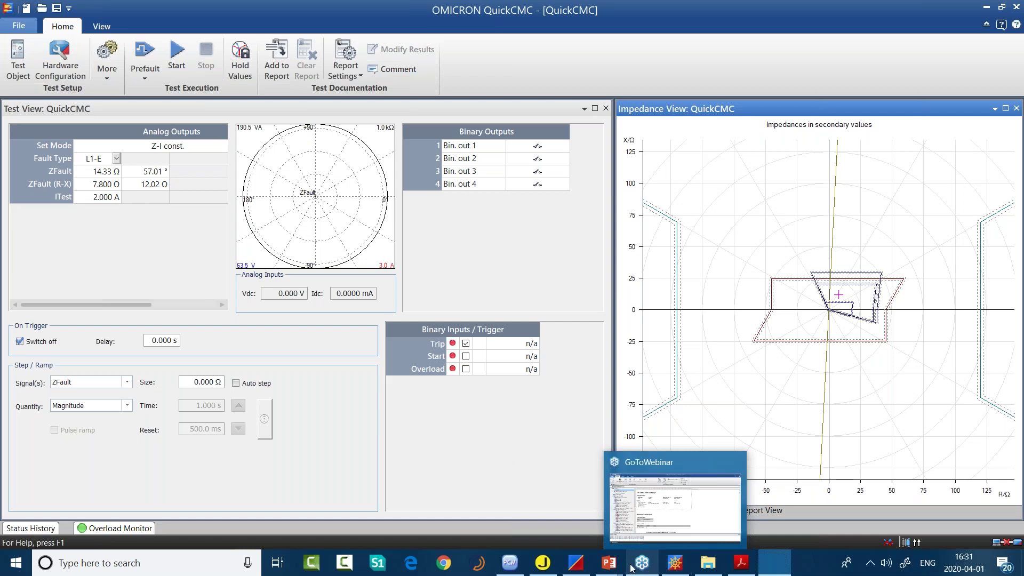
{"action": "mouse_move", "coordinate": [608, 563]}
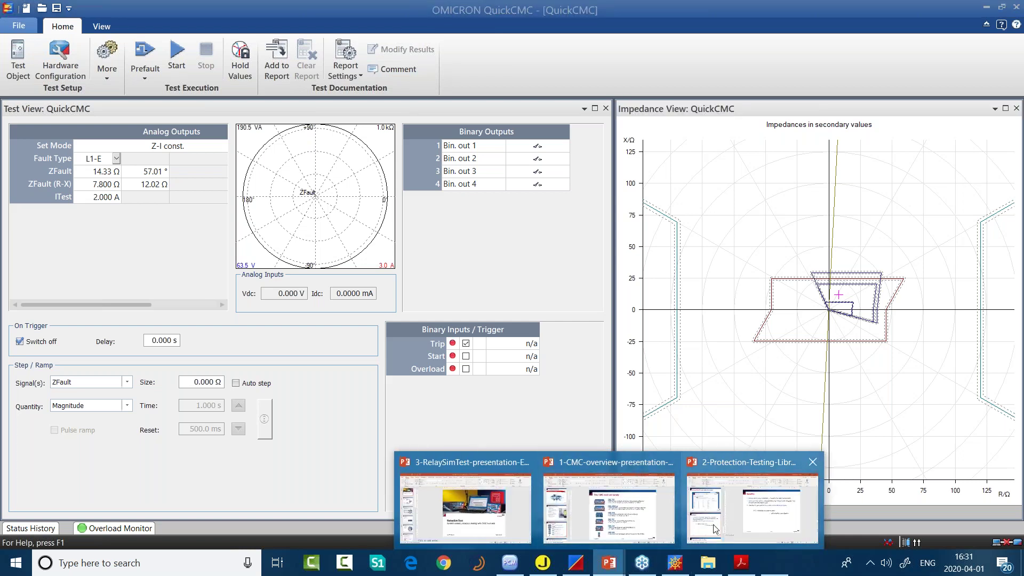
{"action": "left_click", "coordinate": [715, 529]}
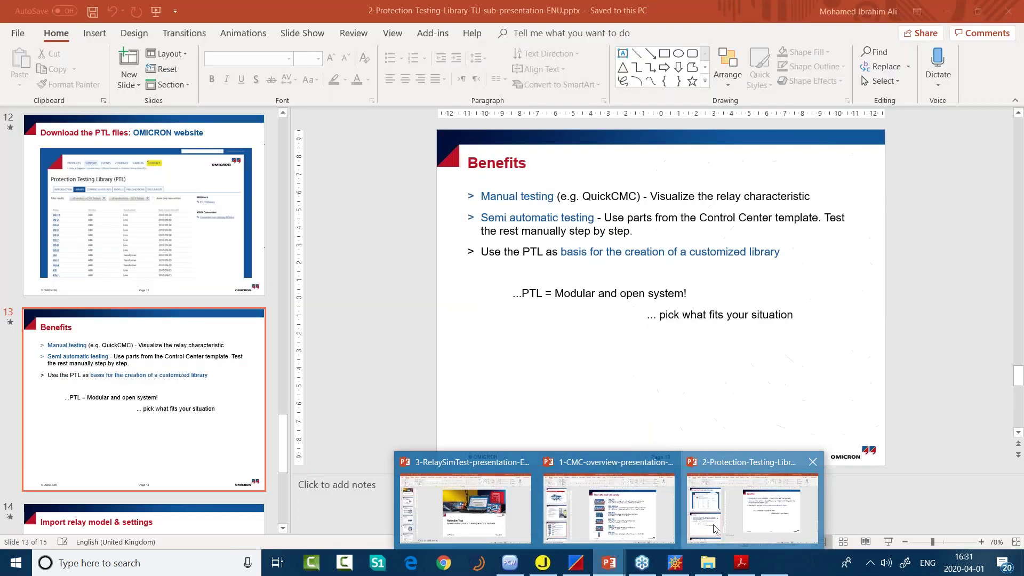
{"action": "left_click", "coordinate": [889, 541]}
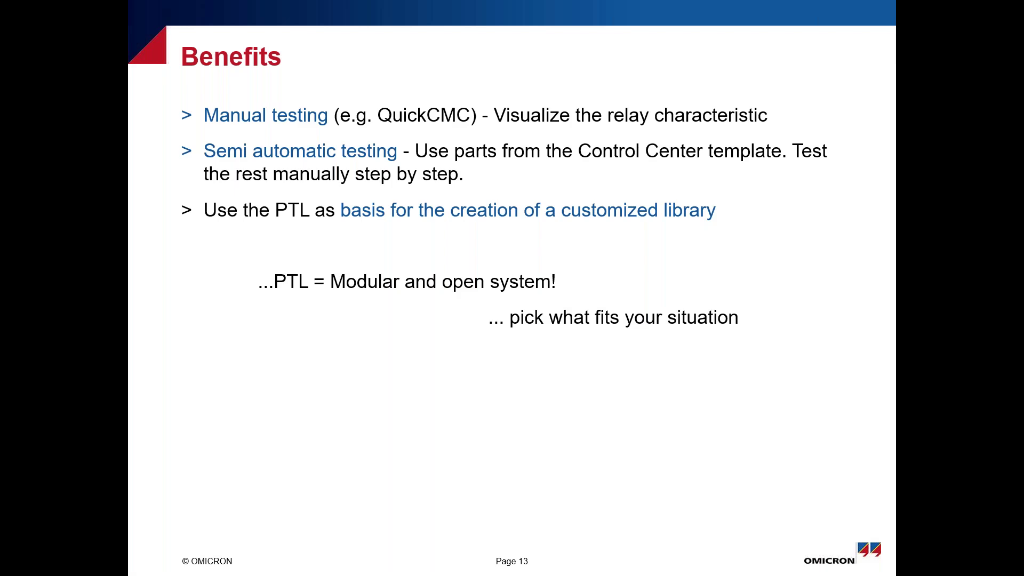
{"action": "key", "text": "Right"}
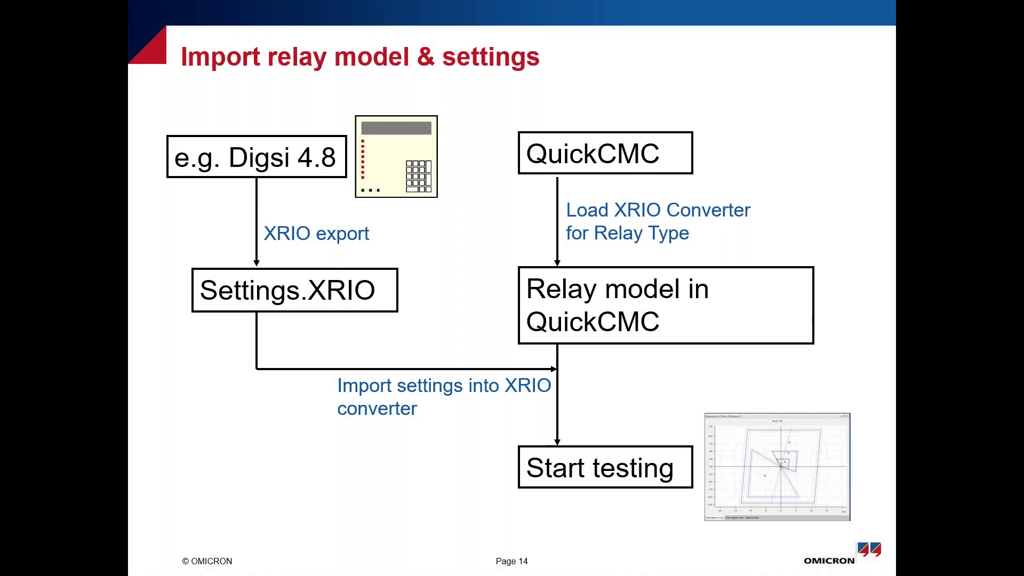